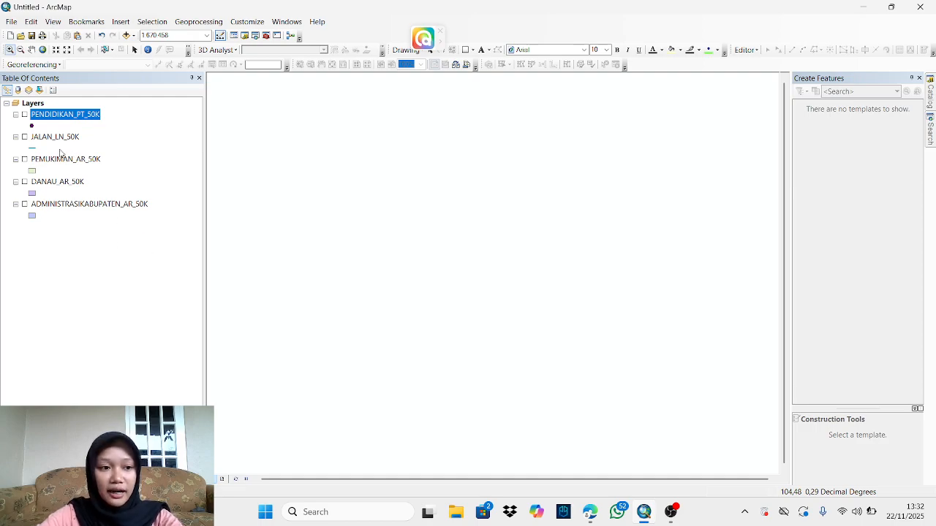
- Make the PENDIDIKAN_PT_50K, JALAN_LN_50K, PEMUKIMAN_AR_50K, DANAU_AR_50K and ADMINISTRASIKABUPATEN_AR_50K layers visible on the map
left_click(24, 115)
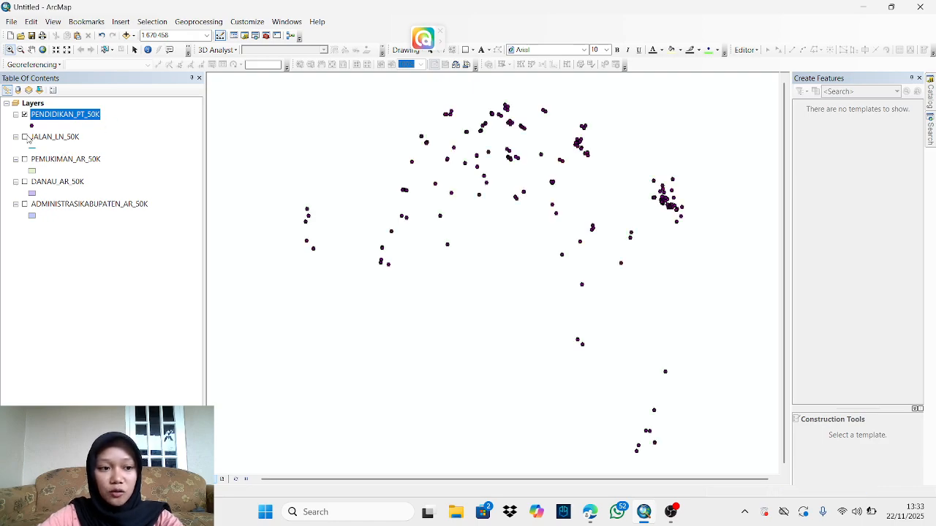
left_click(24, 136)
left_click(24, 158)
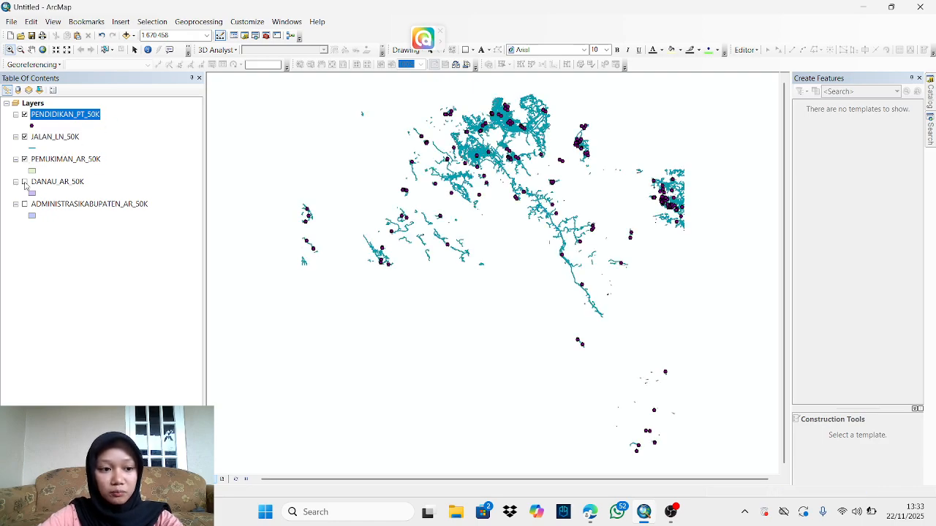
left_click(24, 182)
left_click(24, 204)
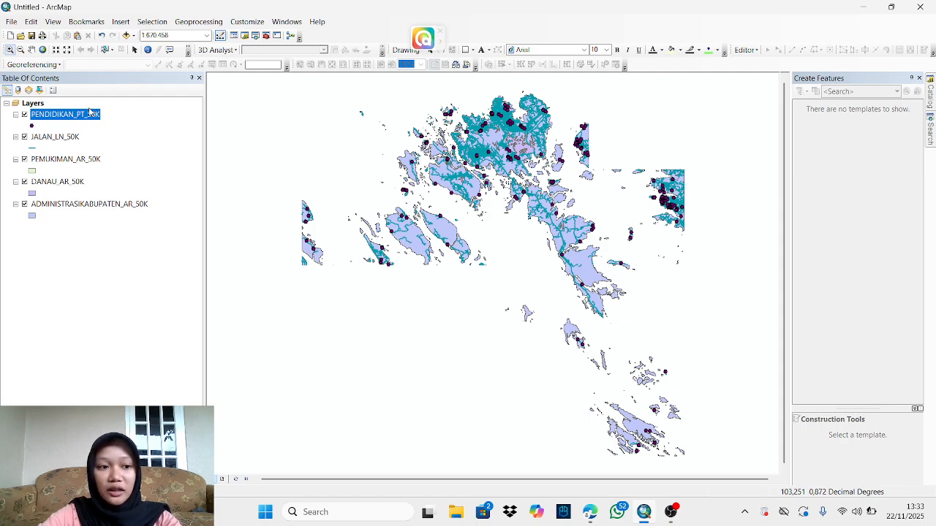
- Hide the road, settlement, lake and administrative layers so that only PENDIDIKAN_PT_50K is displayed
left_click(25, 137)
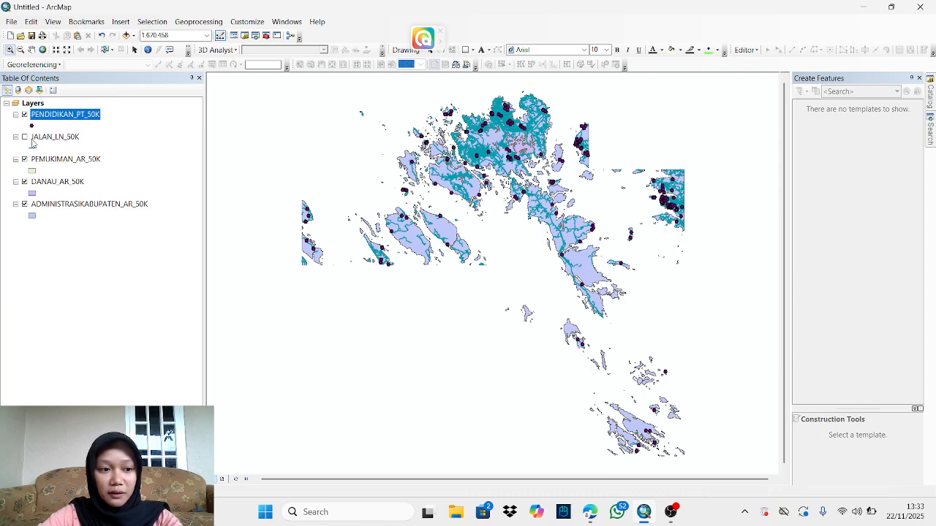
left_click(25, 159)
left_click(25, 182)
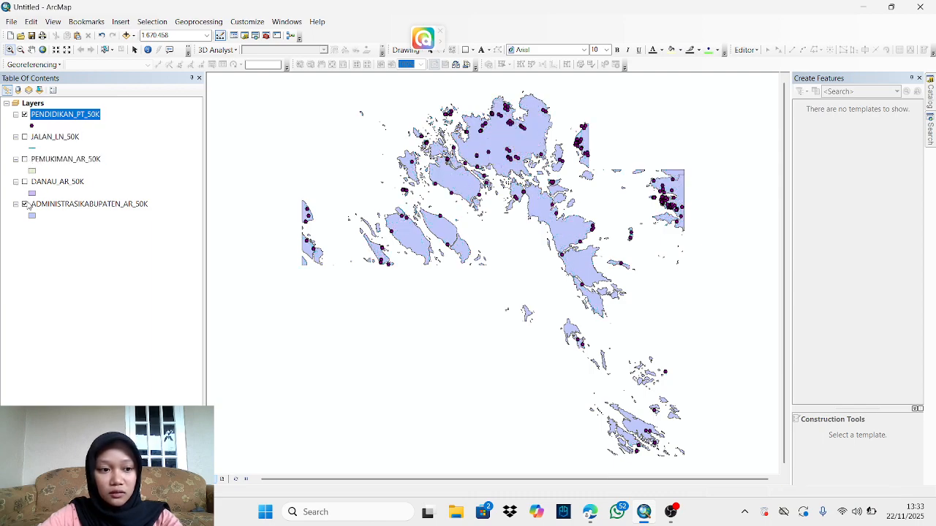
left_click(25, 205)
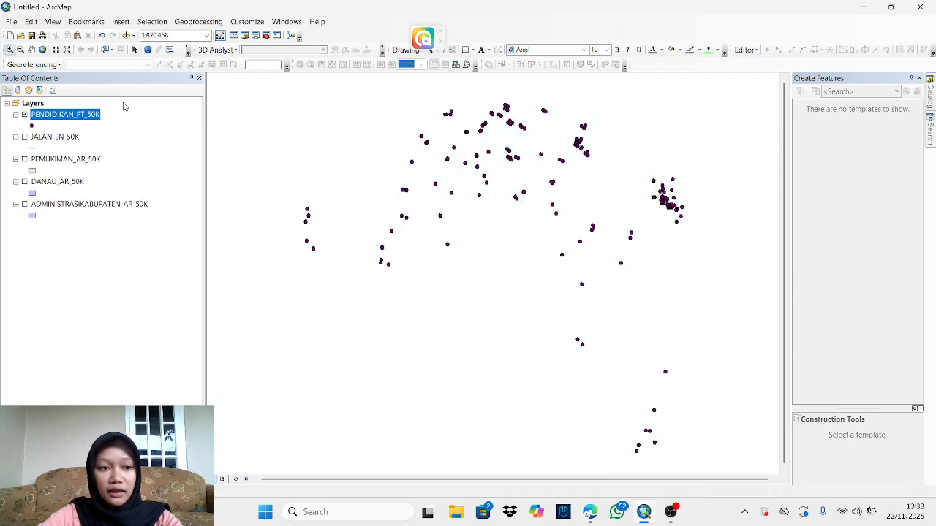
- Examine the attribute table of the PENDIDIKAN_PT_50K layer, including its REMARK field, and close it
right_click(59, 116)
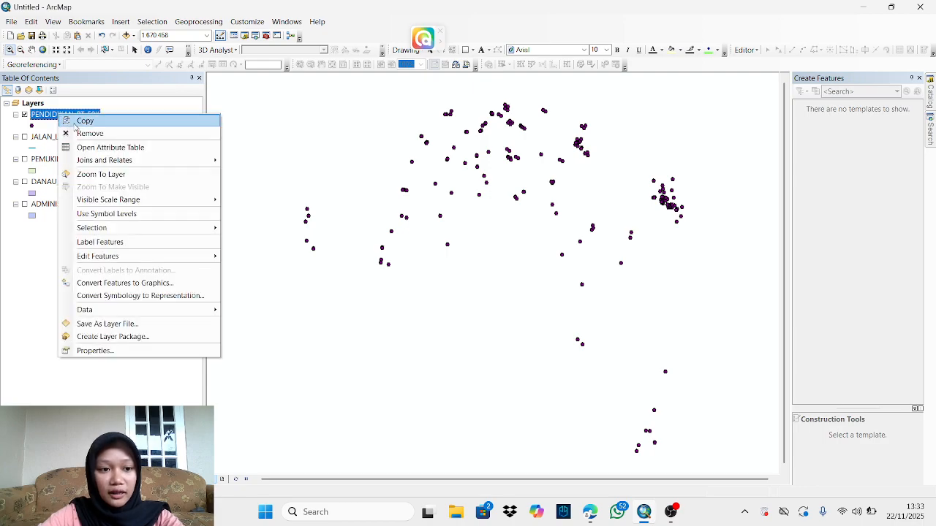
left_click(110, 149)
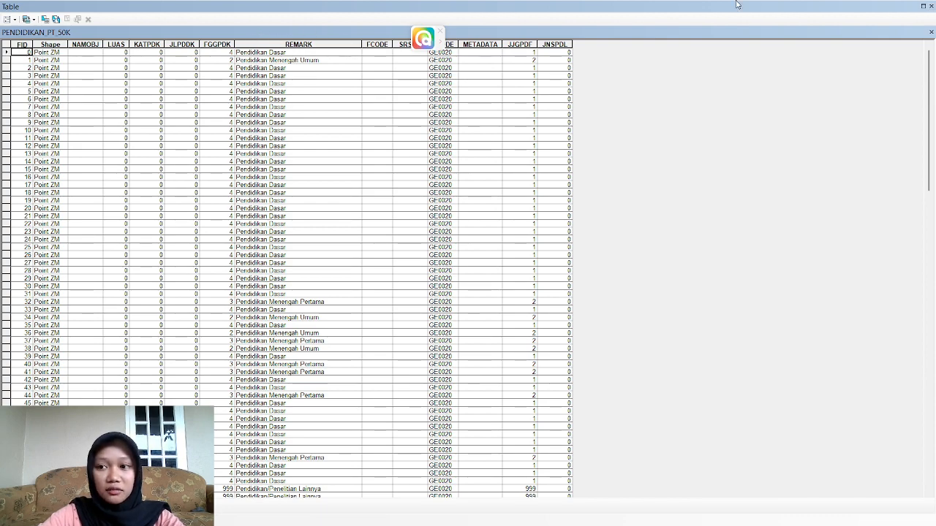
left_click(931, 6)
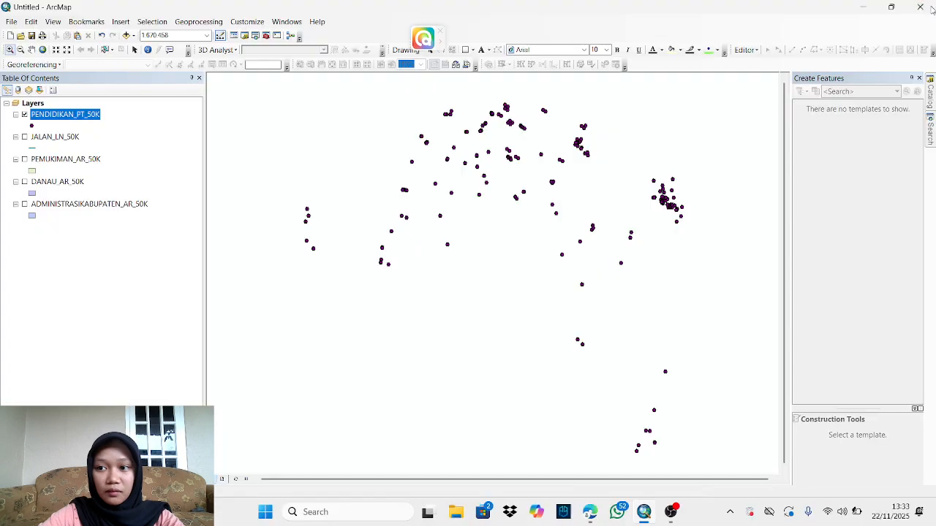
- Apply the definition query "REMARK" = 'Pendidikan Dasar' to the PENDIDIKAN_PT_50K layer
right_click(57, 115)
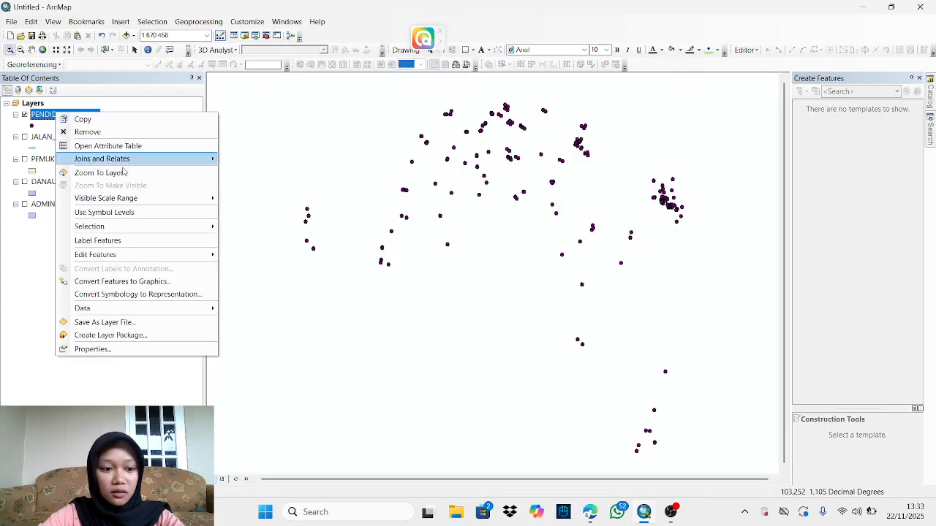
left_click(92, 349)
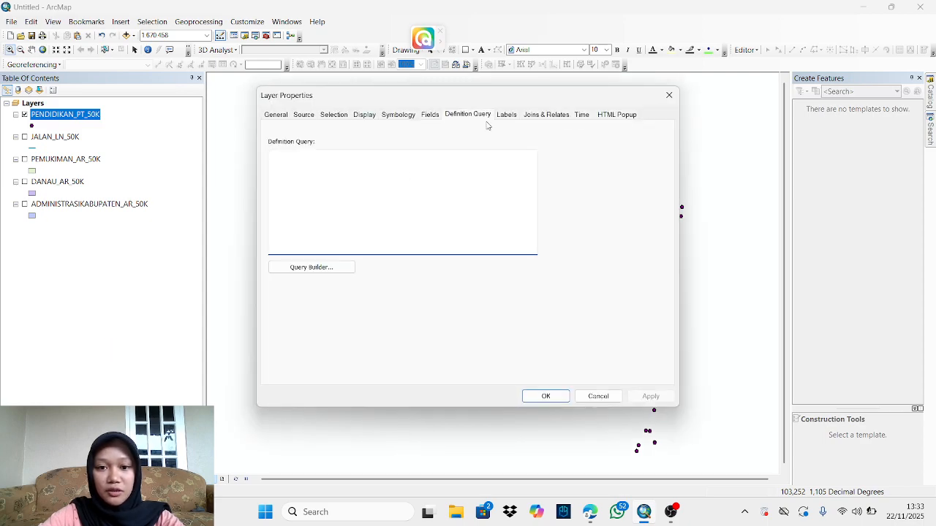
left_click(320, 268)
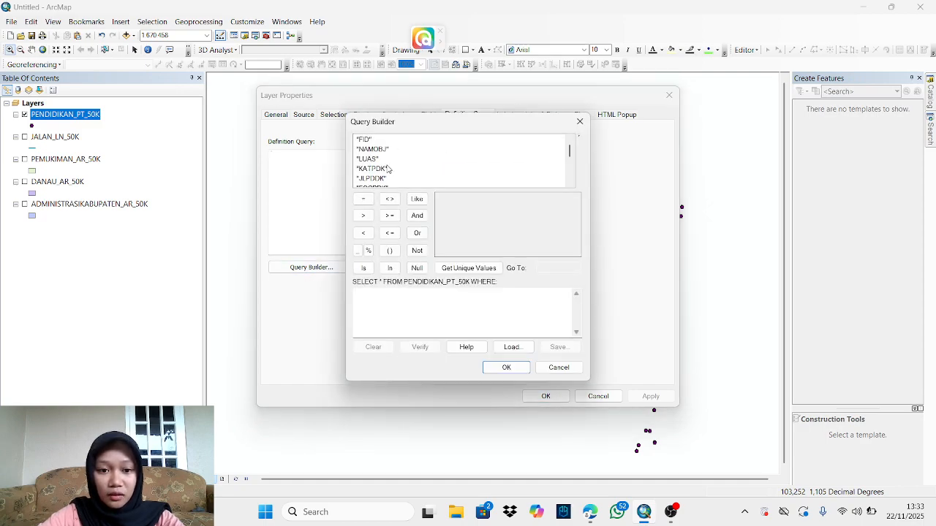
scroll(392, 166, "down", 1)
double_click(373, 169)
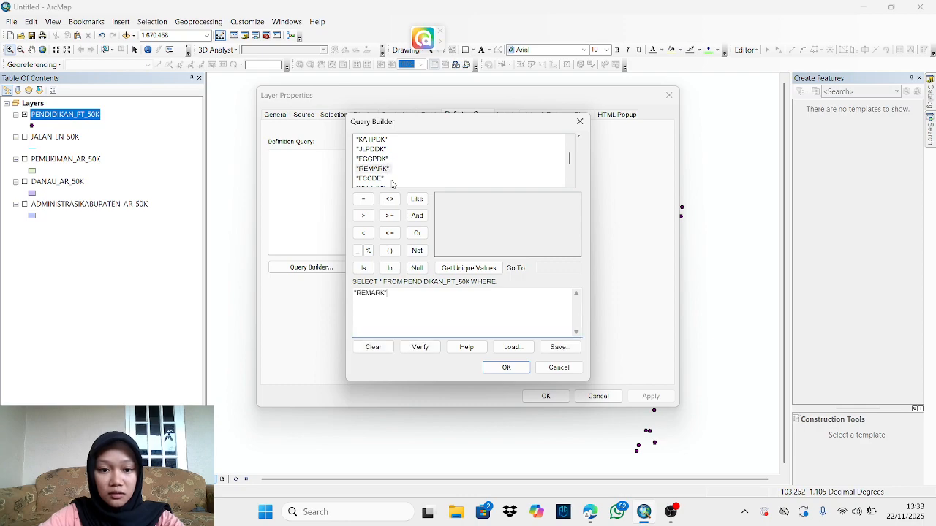
left_click(362, 200)
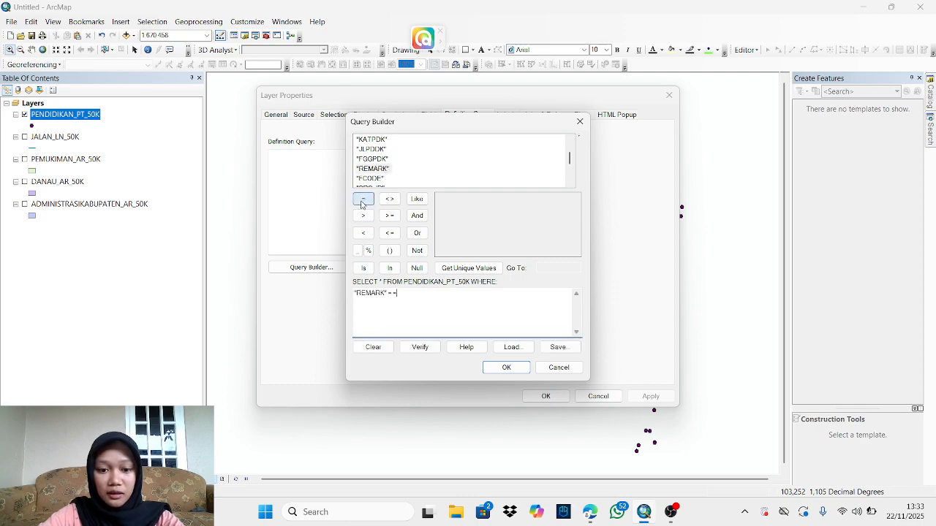
left_click(362, 200)
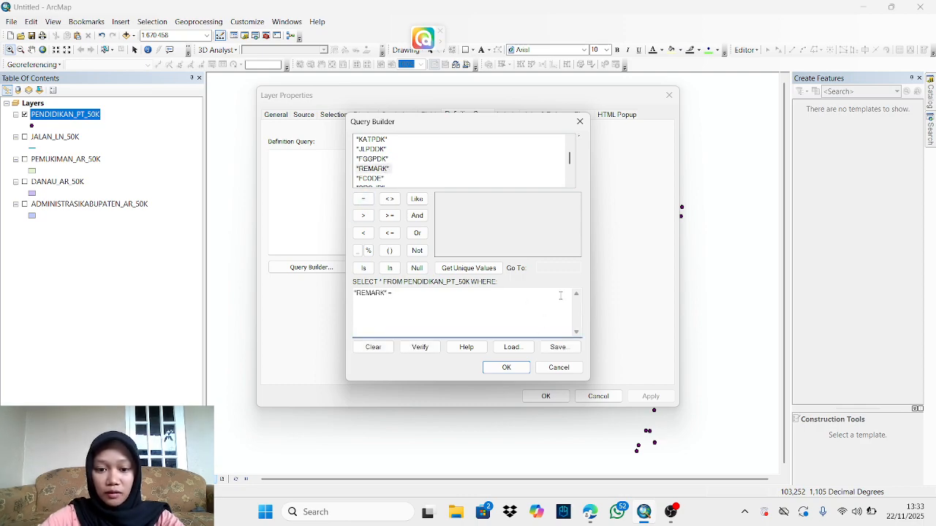
left_click(490, 272)
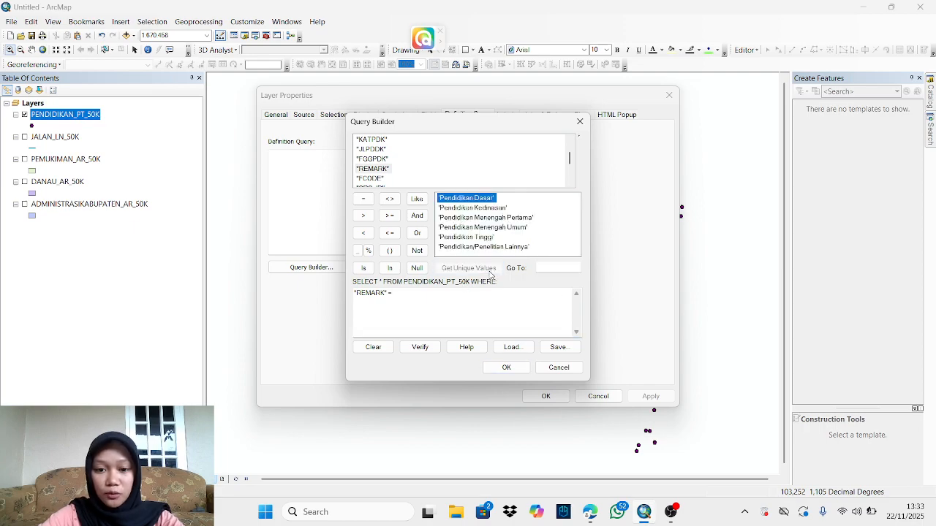
double_click(483, 199)
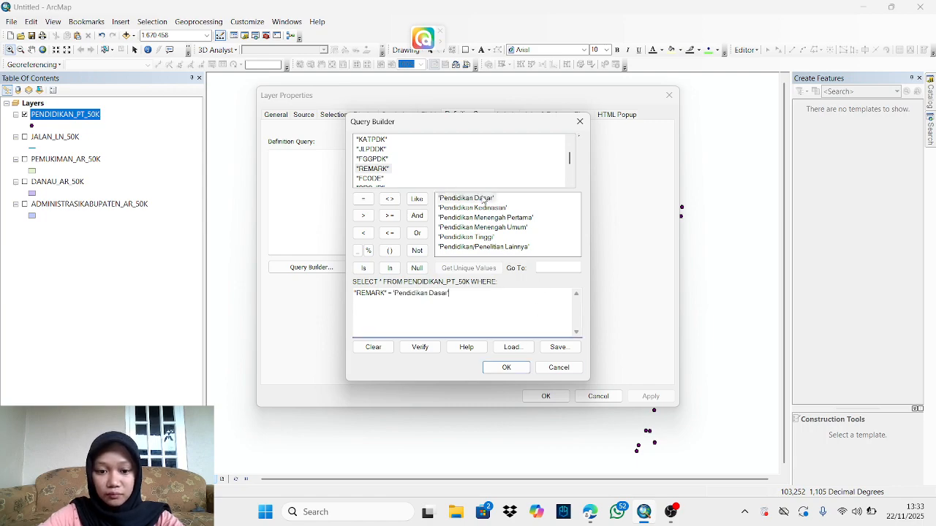
left_click(506, 370)
left_click(650, 396)
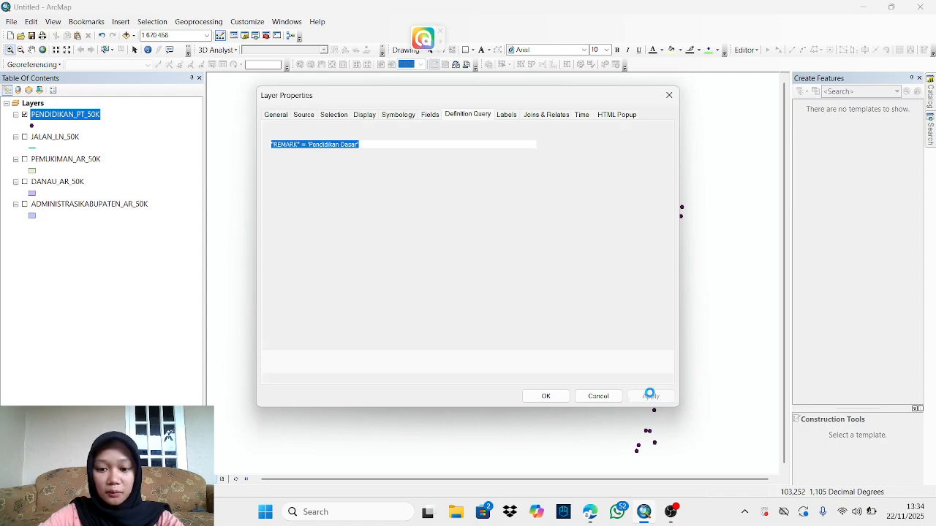
left_click(547, 395)
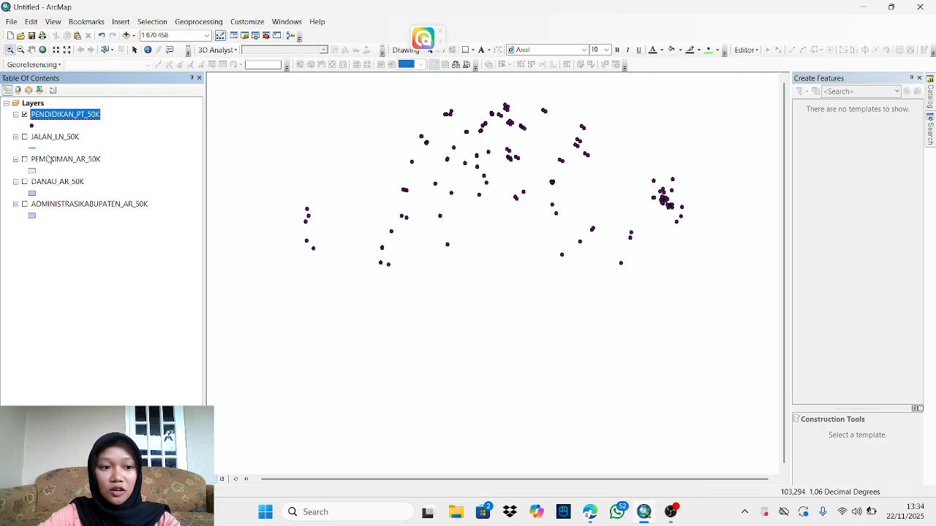
- Display JALAN_LN_50K in place of PENDIDIKAN_PT_50K and review the road layer's attribute table
left_click(24, 137)
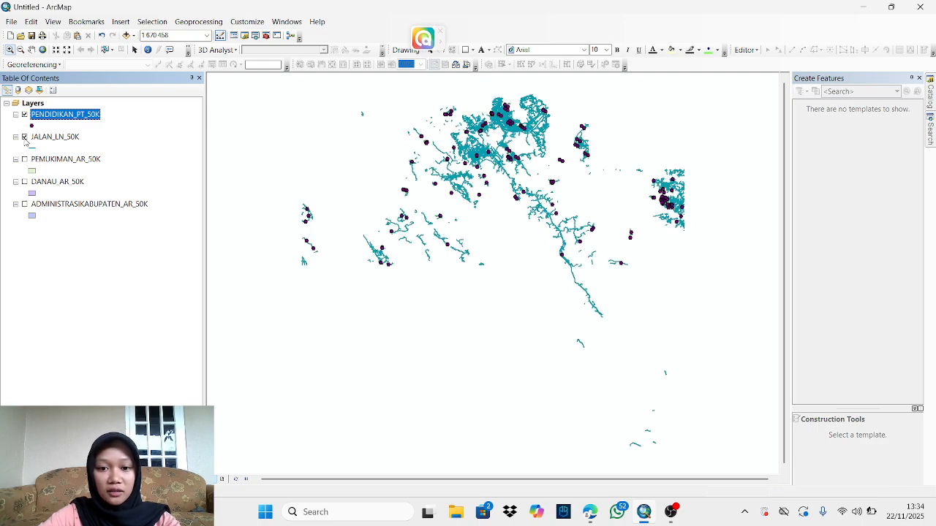
left_click(24, 115)
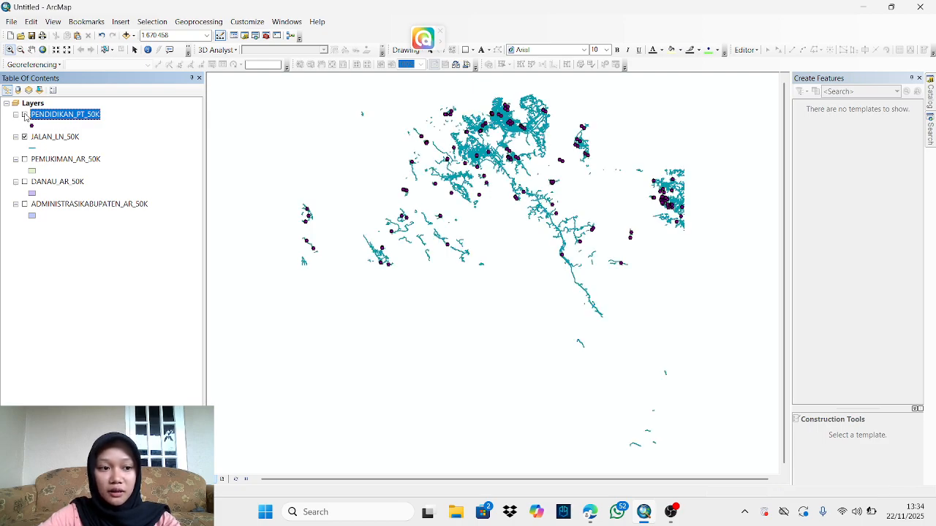
right_click(60, 137)
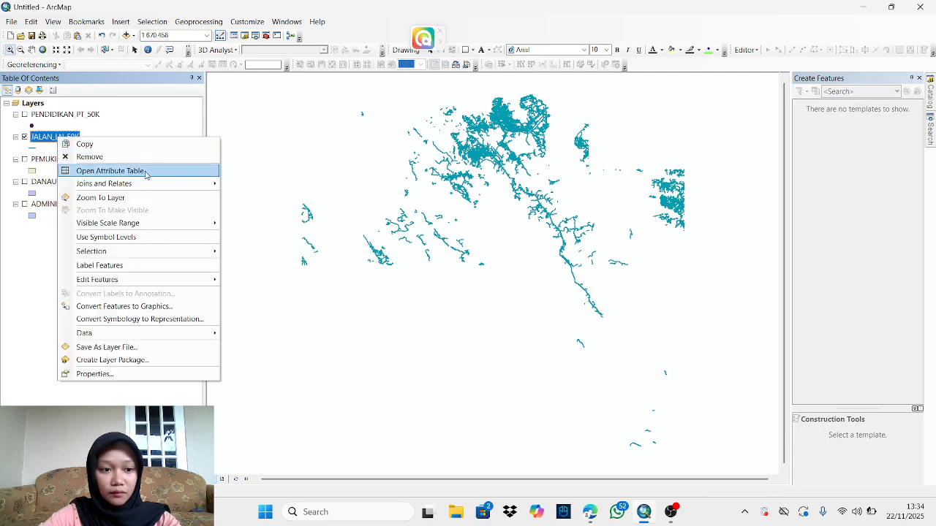
left_click(110, 171)
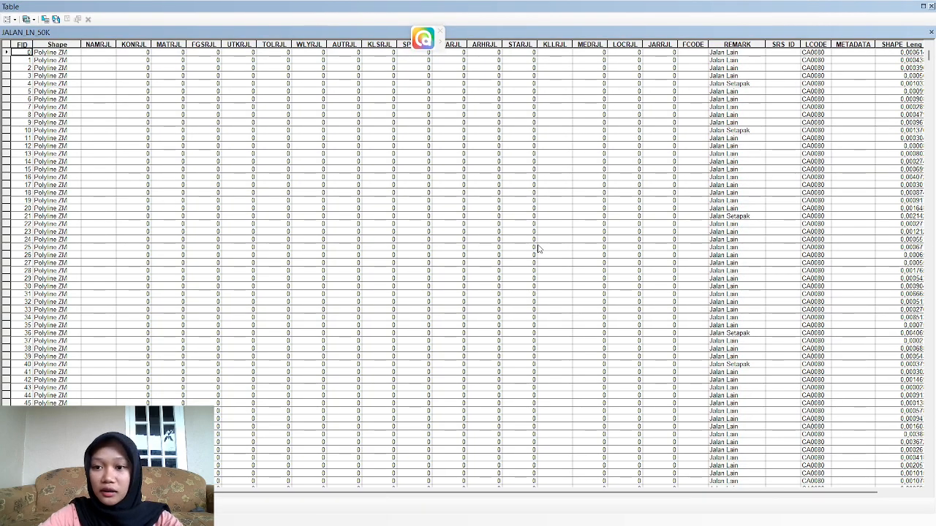
left_click(931, 6)
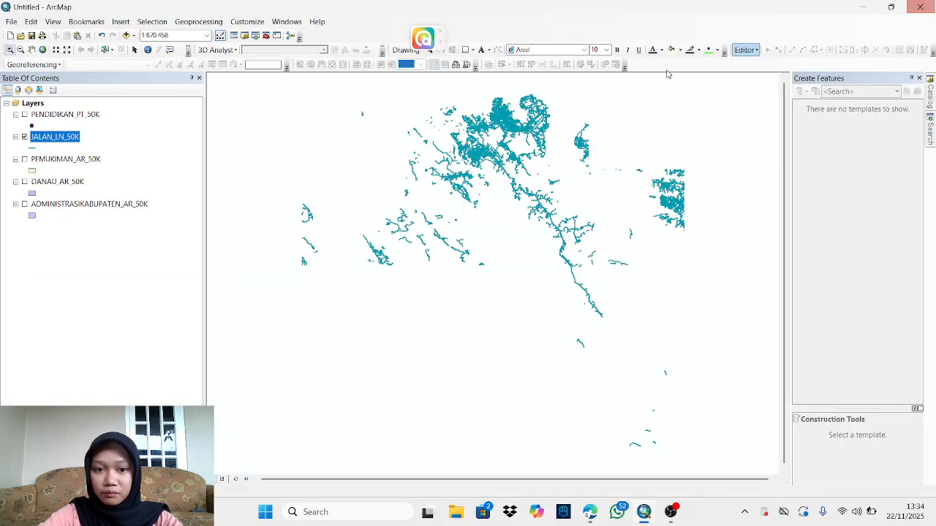
- Apply the definition query "REMARK" = 'Jalan Lain' to the JALAN_LN_50K layer
right_click(58, 143)
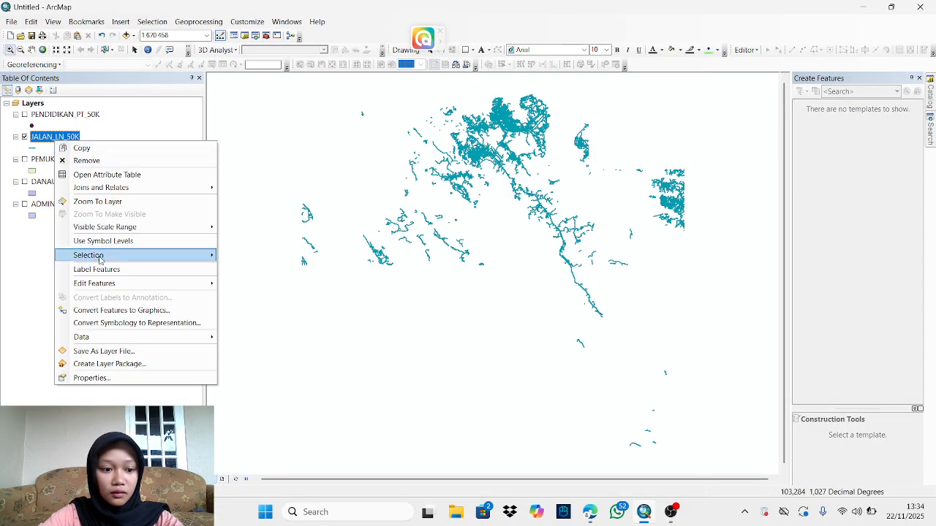
left_click(104, 378)
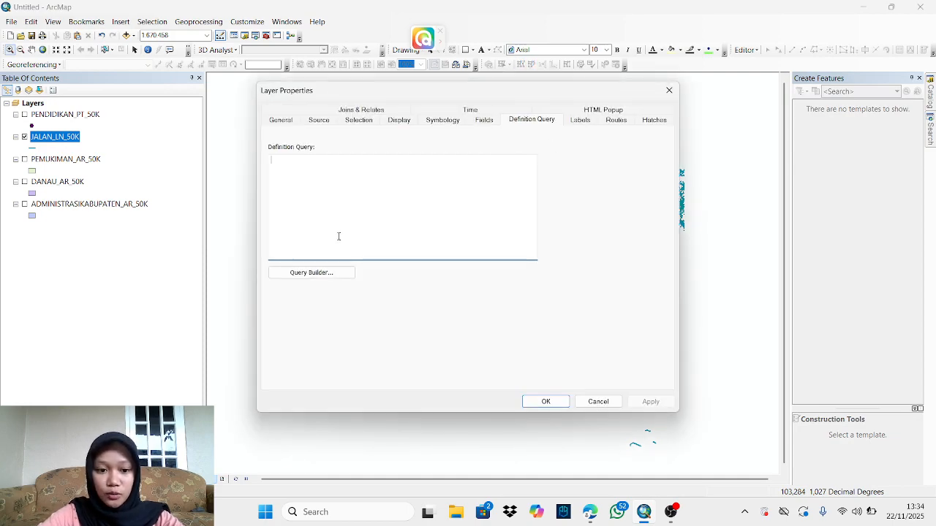
left_click(314, 275)
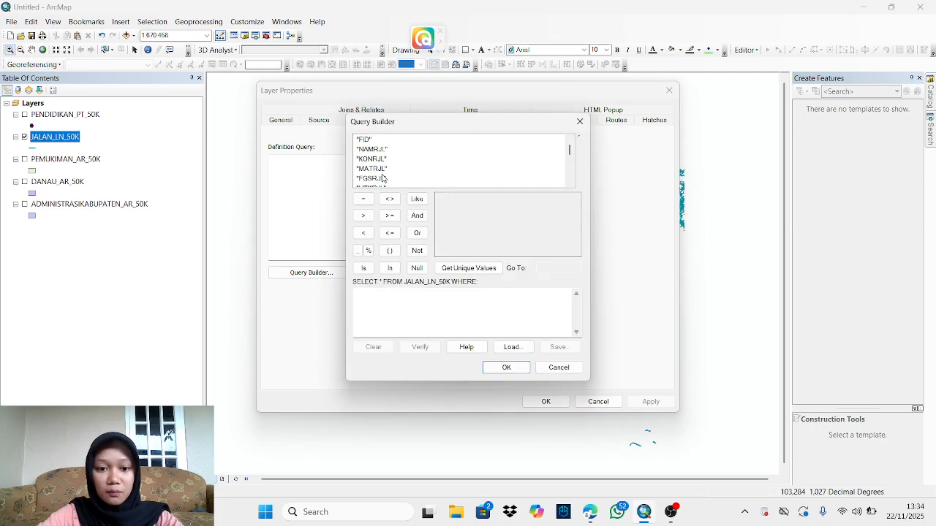
scroll(402, 175, "down", 2)
scroll(406, 167, "down", 2)
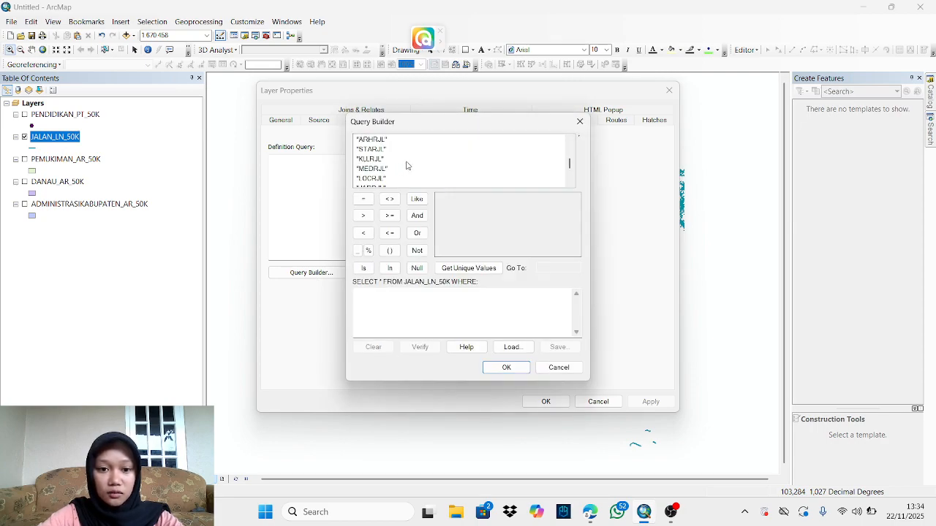
double_click(373, 178)
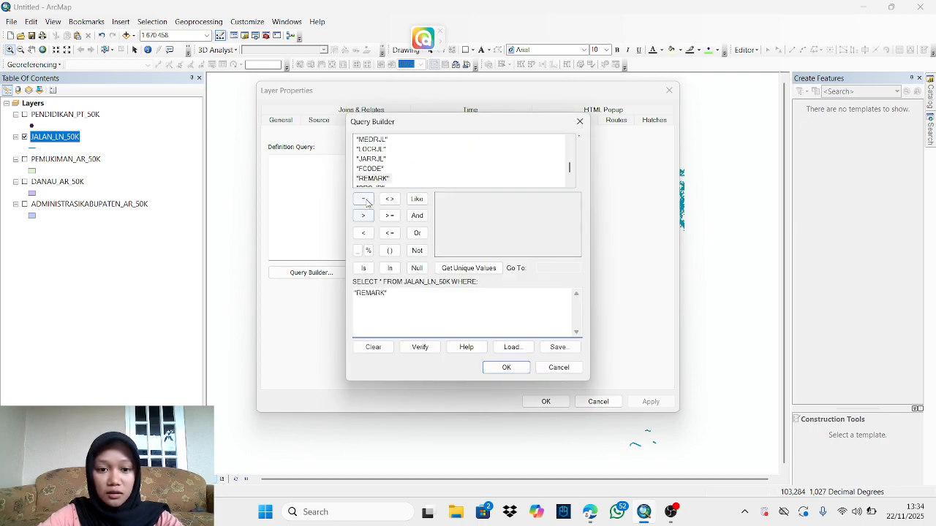
left_click(363, 199)
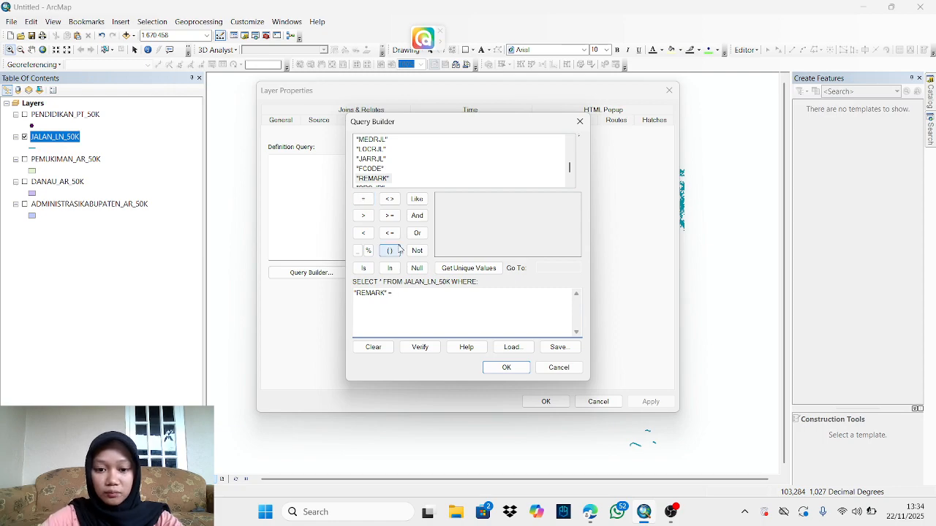
left_click(481, 269)
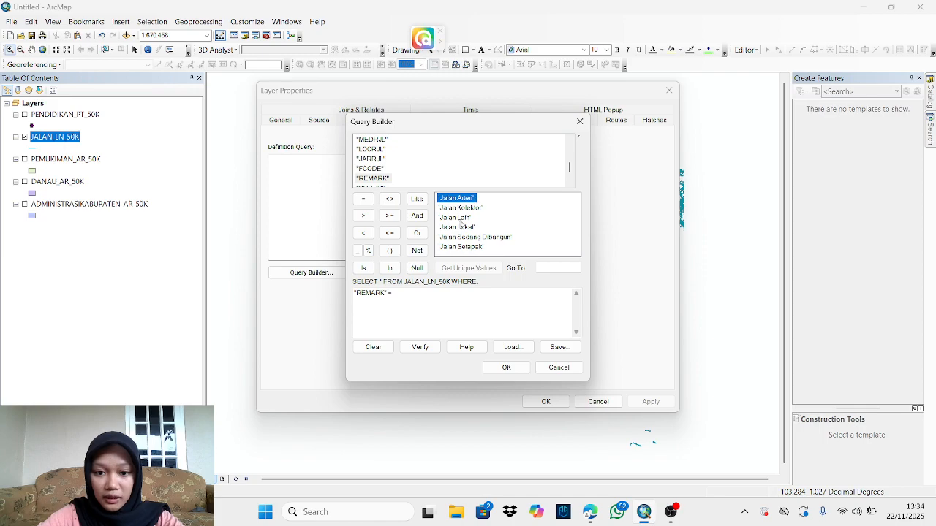
double_click(463, 218)
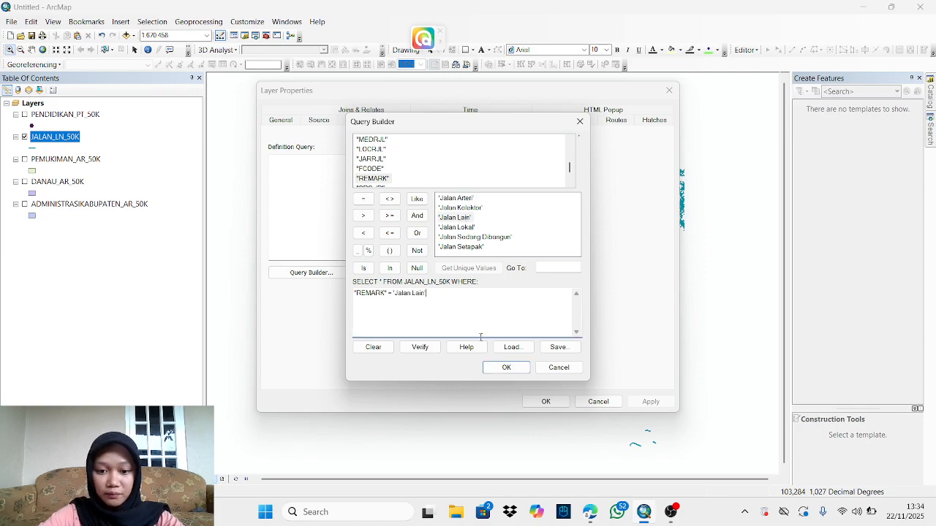
left_click(506, 368)
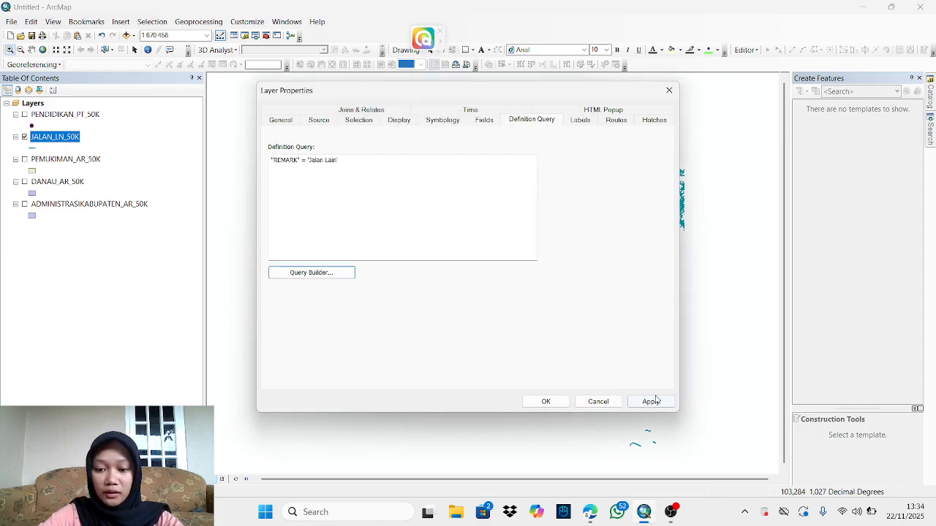
left_click(649, 402)
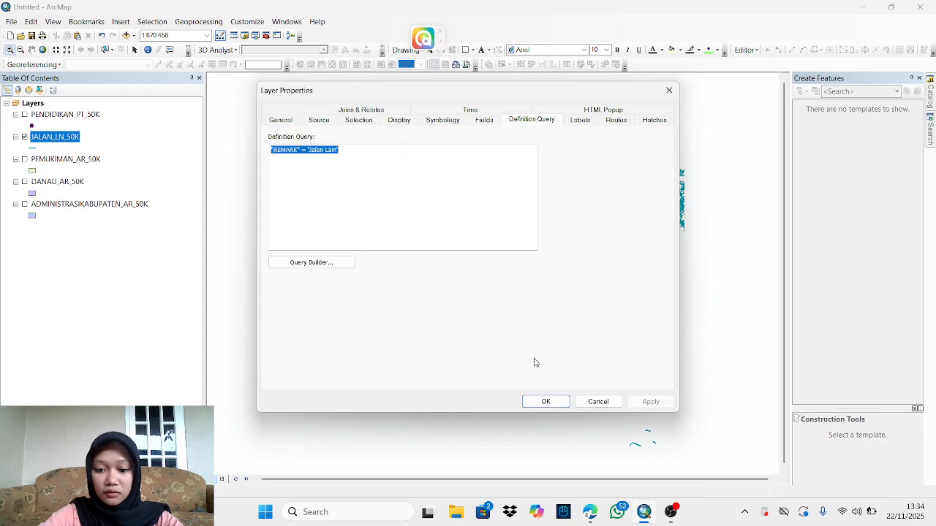
left_click(545, 401)
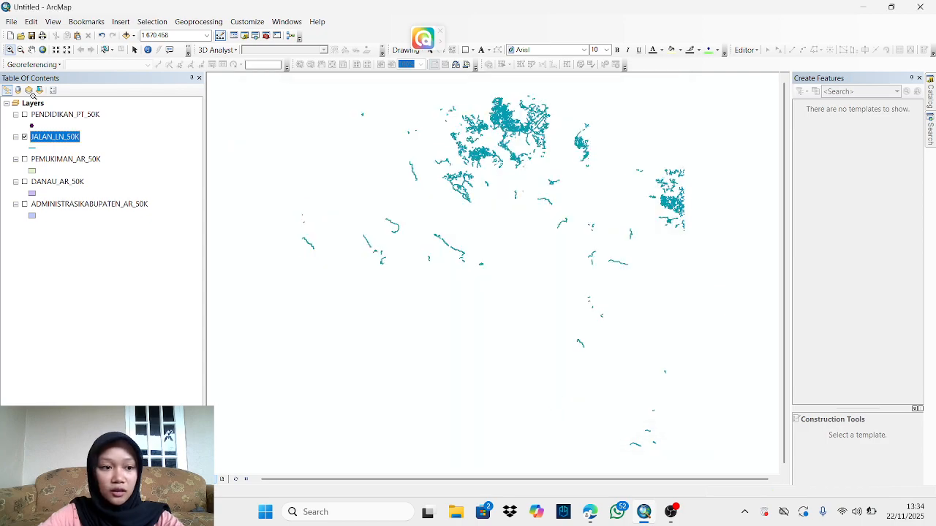
- Check the REMARK values in the filtered JALAN_LN_50K attribute table and close the table
right_click(59, 138)
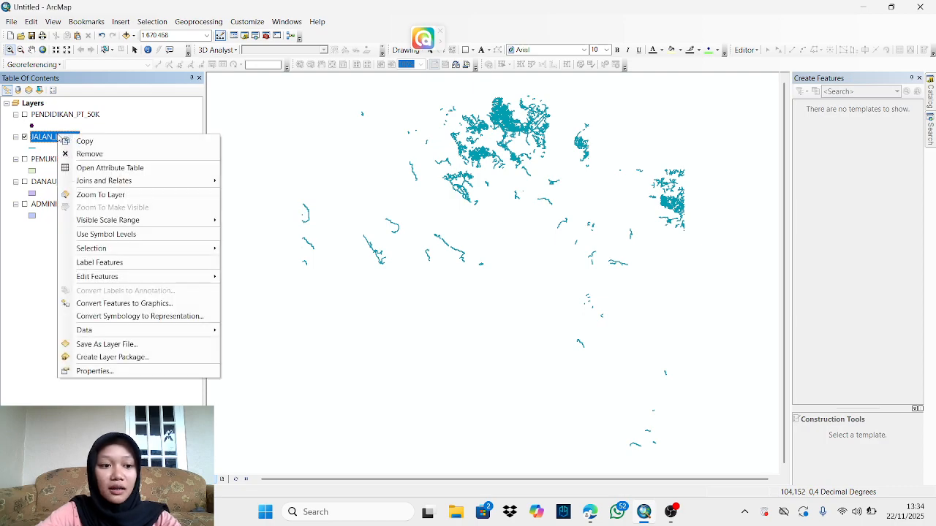
left_click(120, 168)
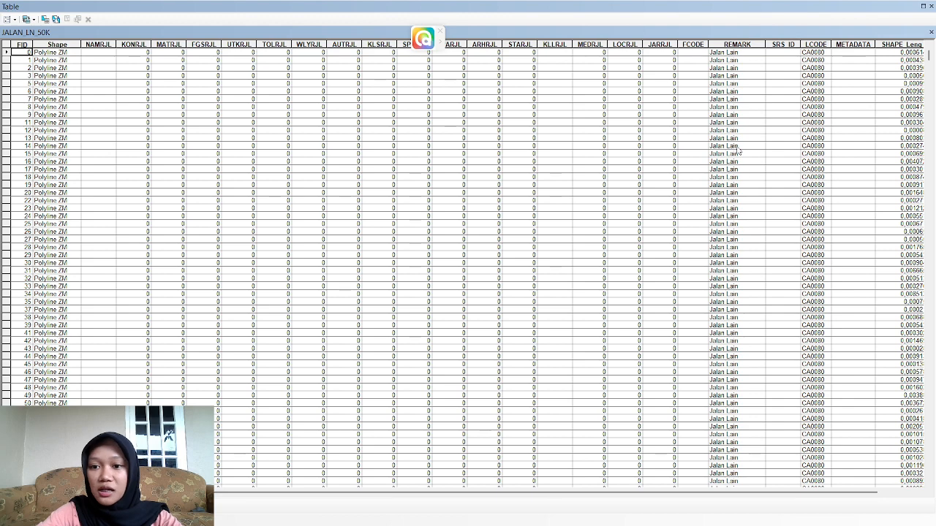
scroll(731, 117, "down", 10)
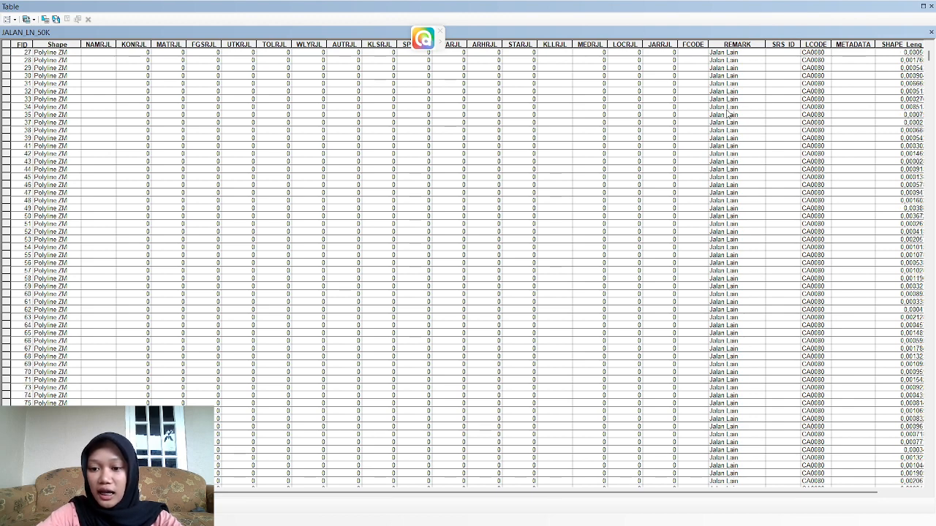
scroll(741, 124, "up", 10)
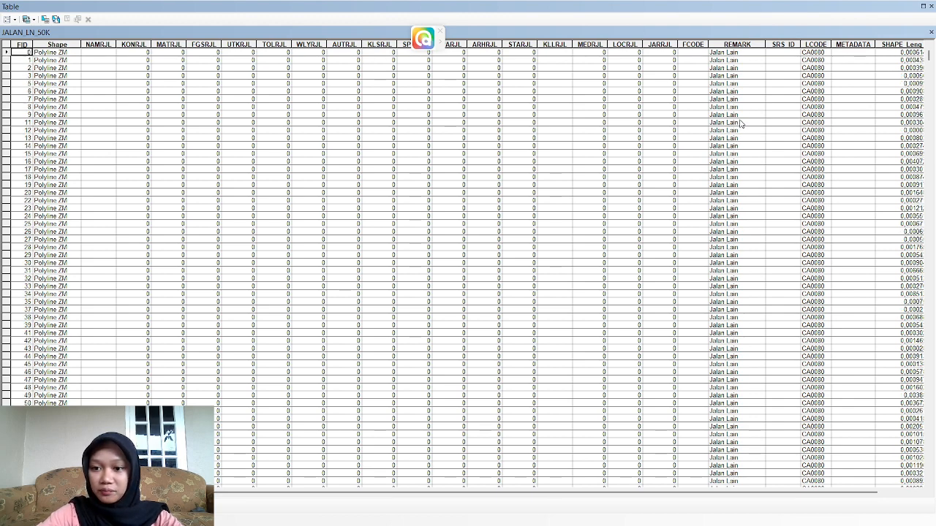
left_click(931, 7)
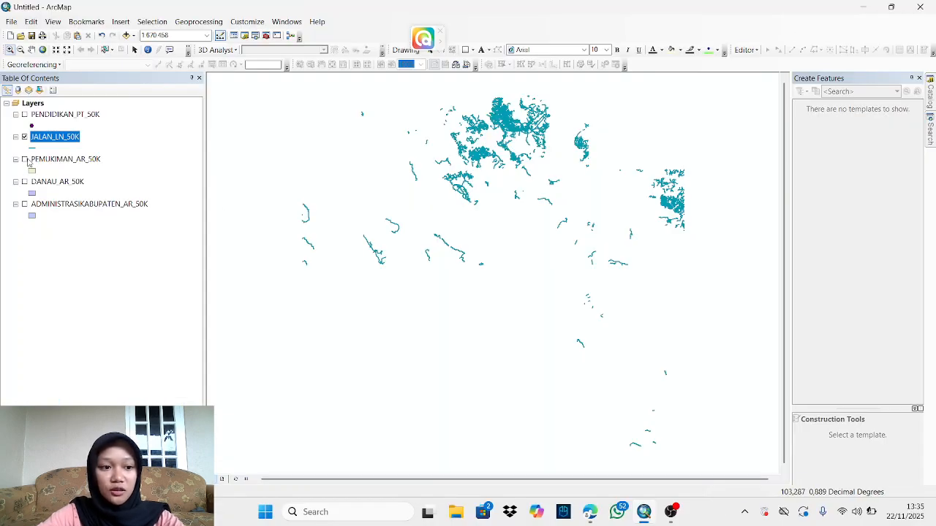
- Display PEMUKIMAN_AR_50K in place of JALAN_LN_50K and review the settlement layer's attribute table
left_click(24, 160)
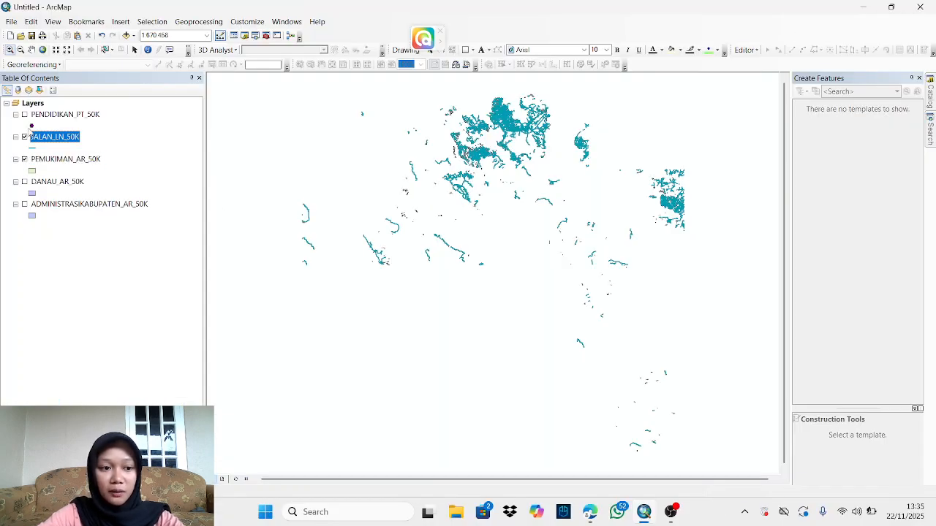
left_click(24, 137)
right_click(55, 159)
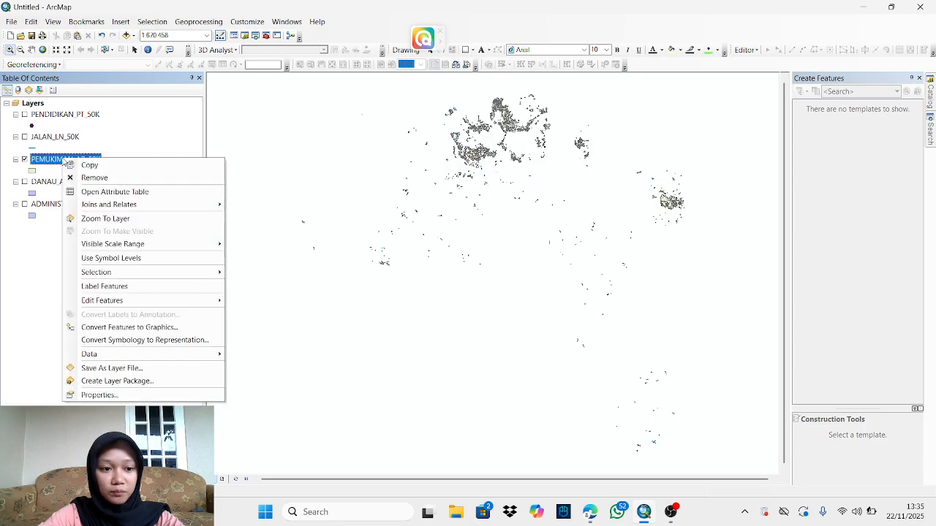
mouse_move(97, 208)
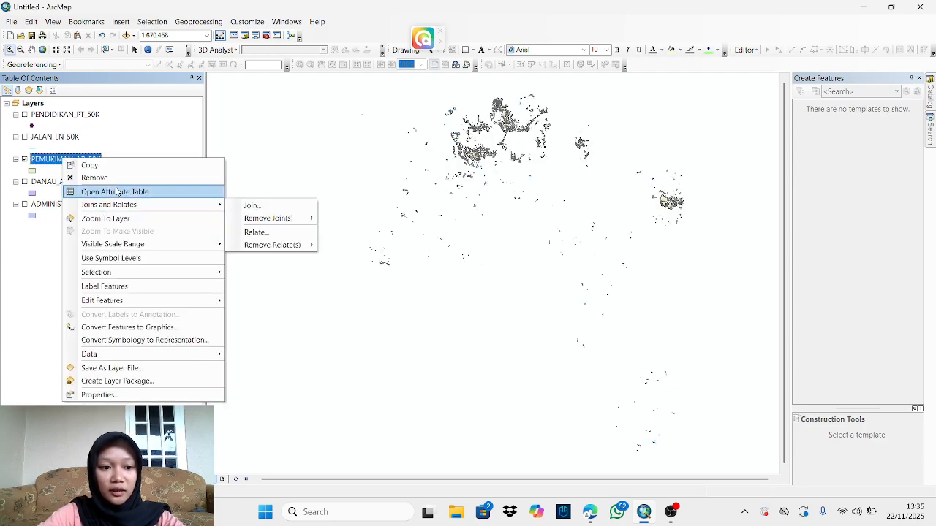
left_click(110, 192)
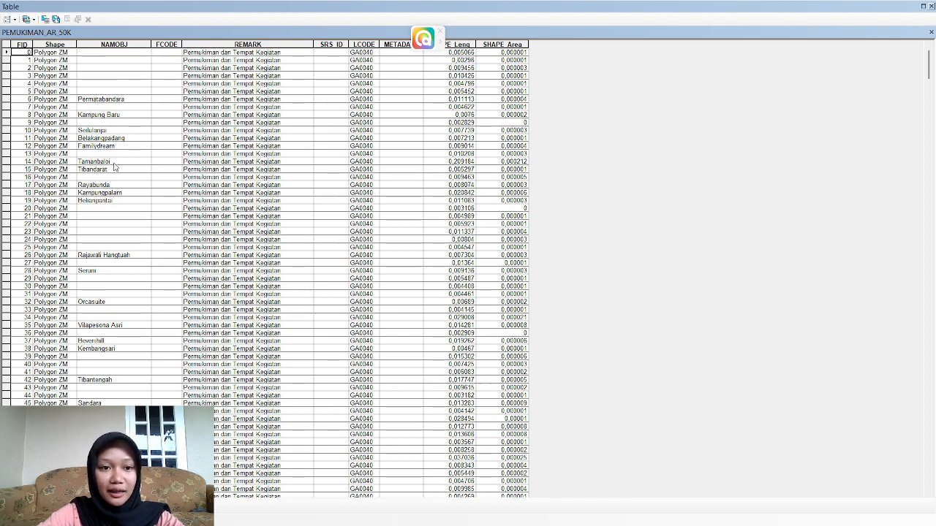
left_click(931, 6)
- Apply the definition query "NAMOBJ" = 'Baloi' to the PEMUKIMAN_AR_50K layer
right_click(74, 164)
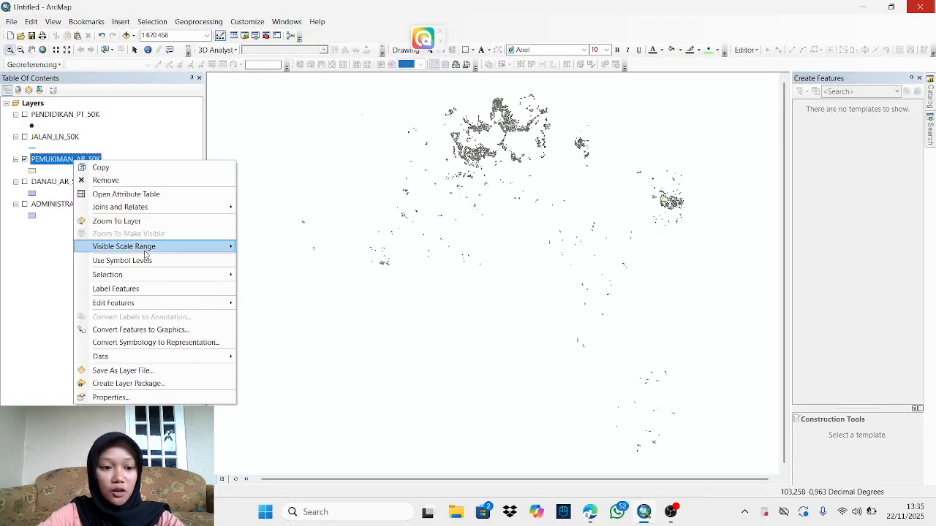
left_click(109, 397)
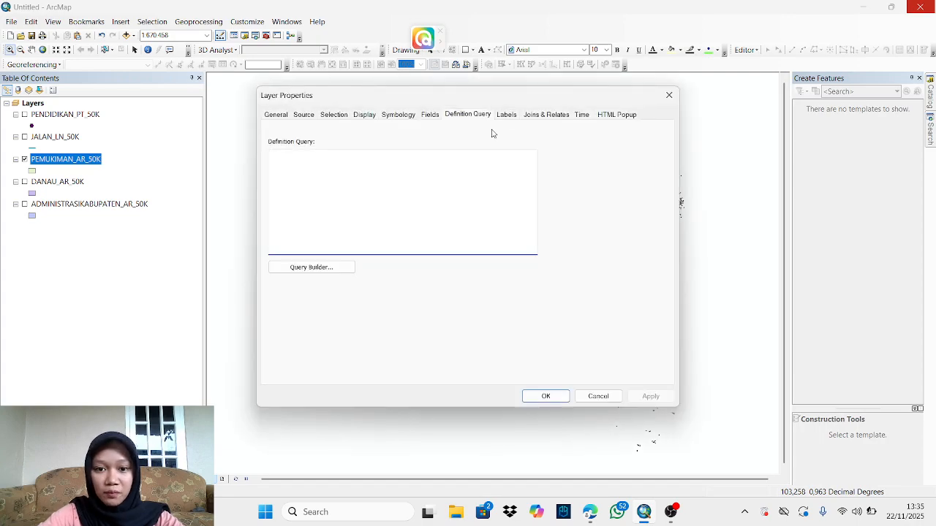
left_click(306, 270)
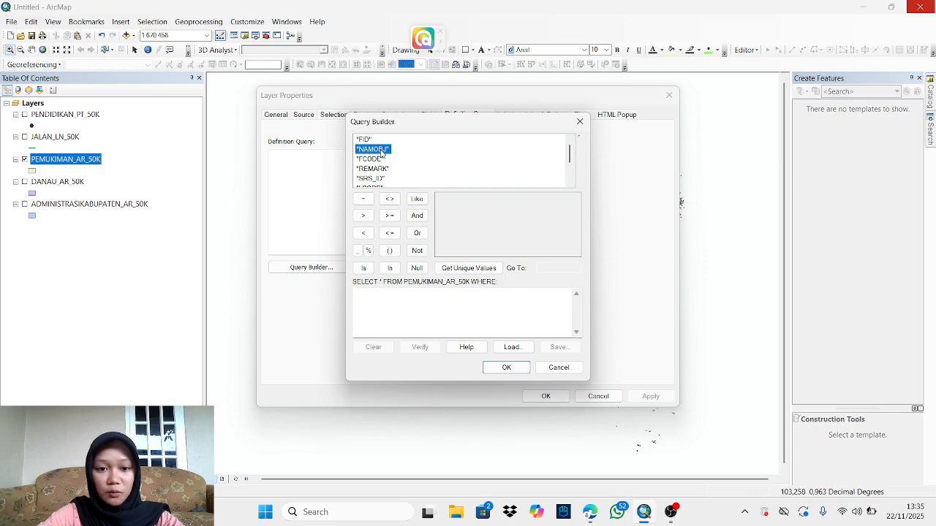
double_click(381, 151)
left_click(364, 200)
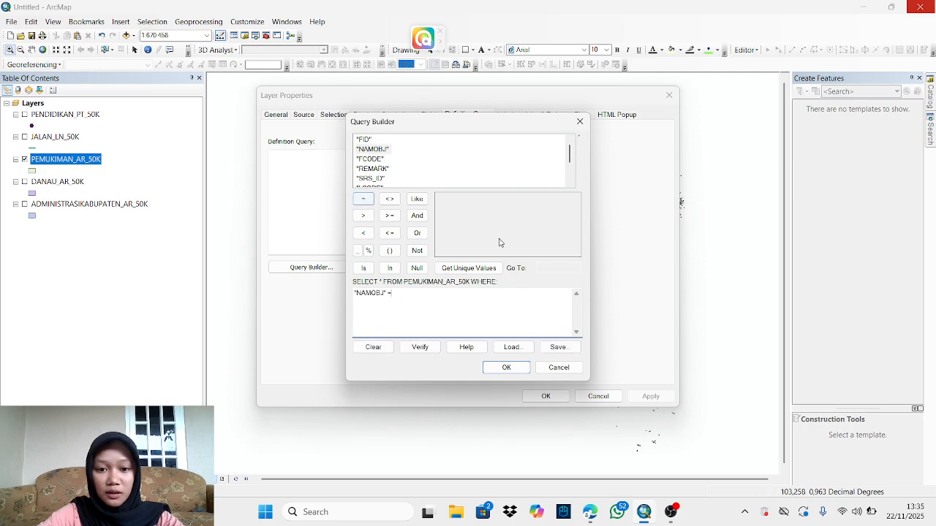
left_click(471, 268)
scroll(491, 217, "down", 2)
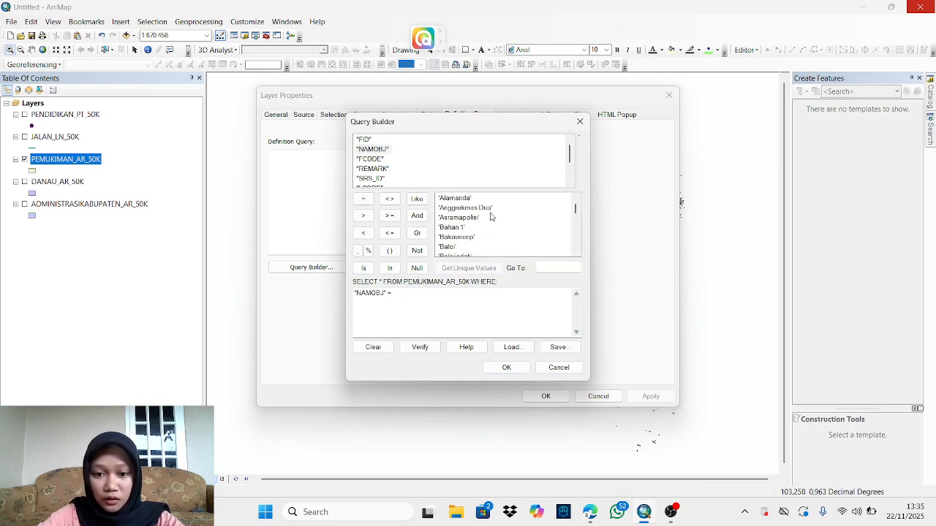
scroll(491, 227, "down", 1)
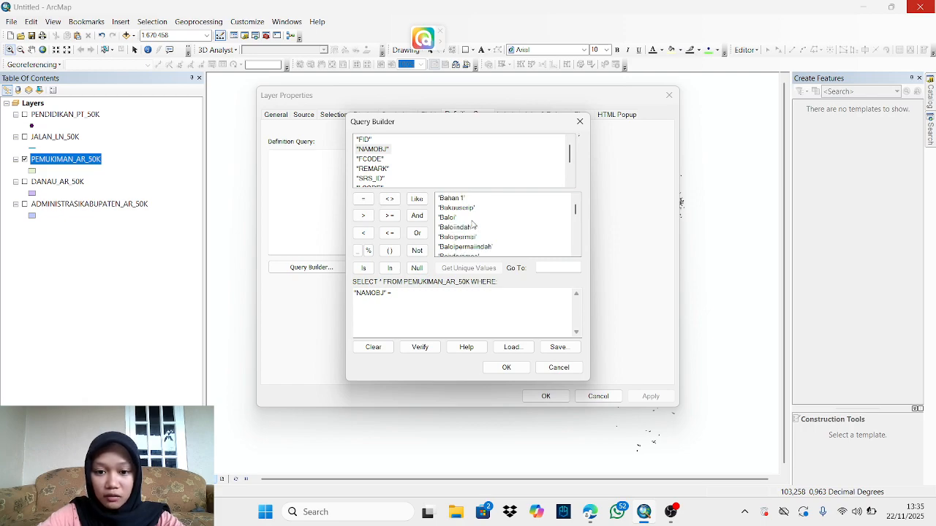
scroll(473, 225, "down", 2)
scroll(475, 226, "up", 2)
double_click(449, 218)
left_click(508, 369)
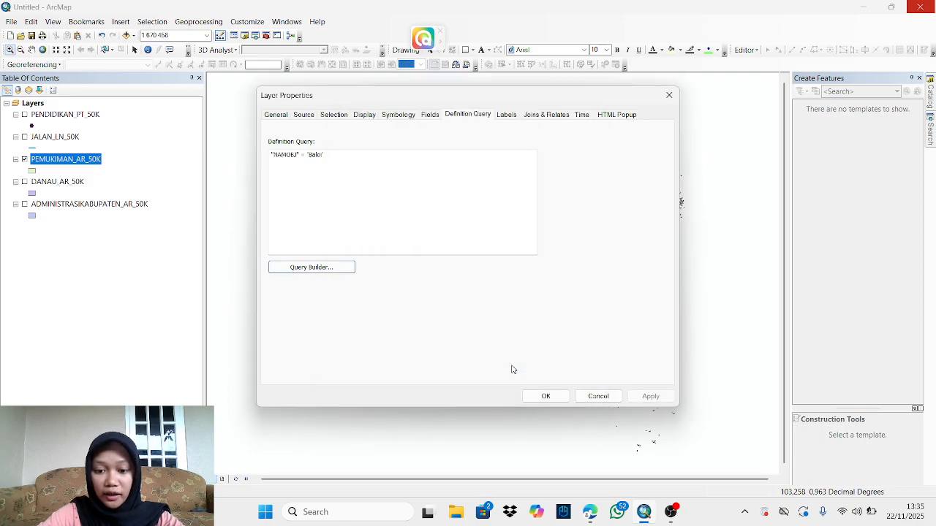
left_click(648, 394)
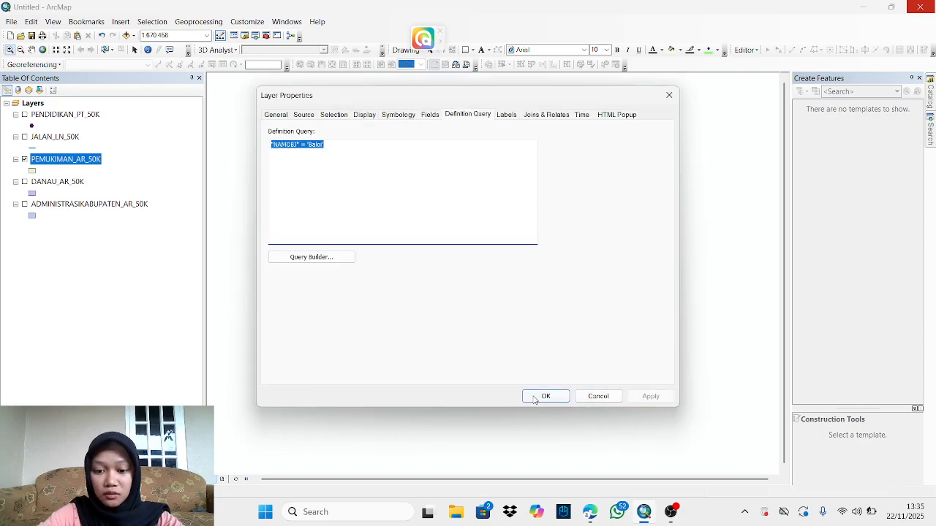
left_click(543, 395)
- Check the filtered PEMUKIMAN_AR_50K attribute table and close it
right_click(61, 163)
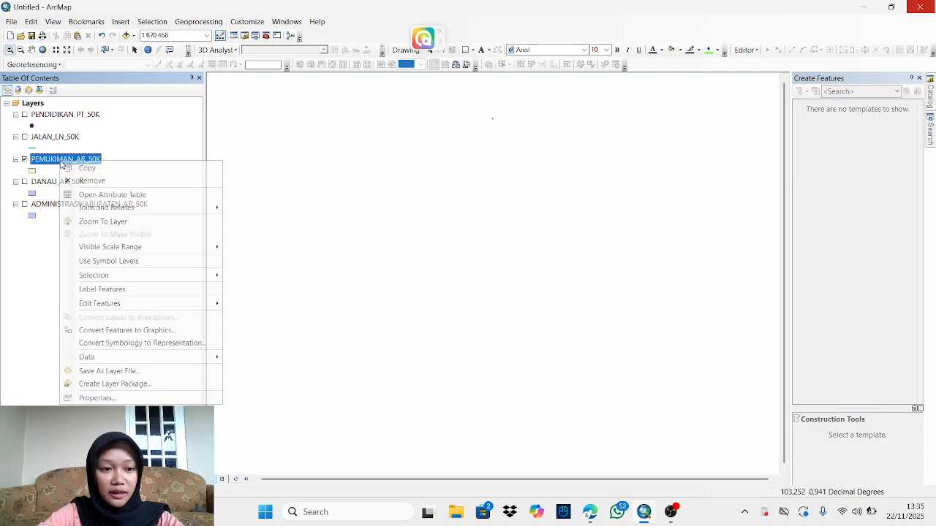
left_click(128, 195)
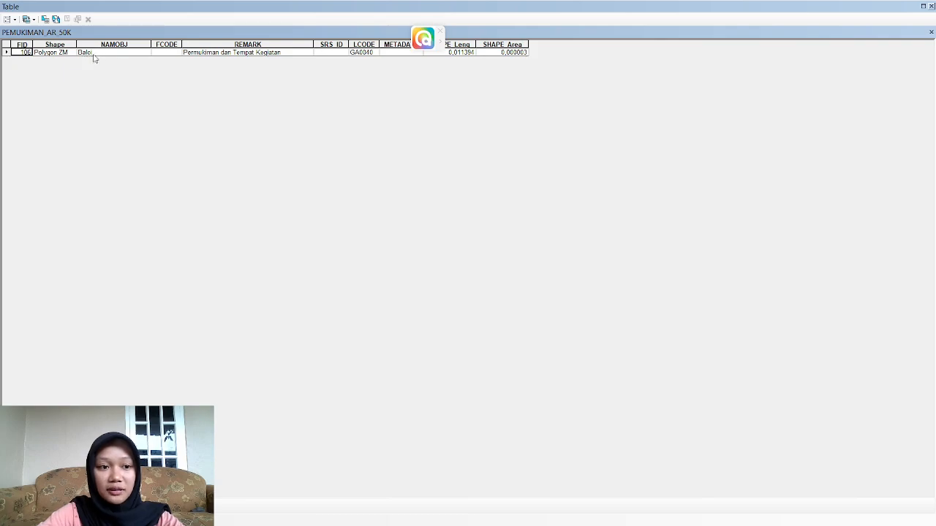
left_click(932, 6)
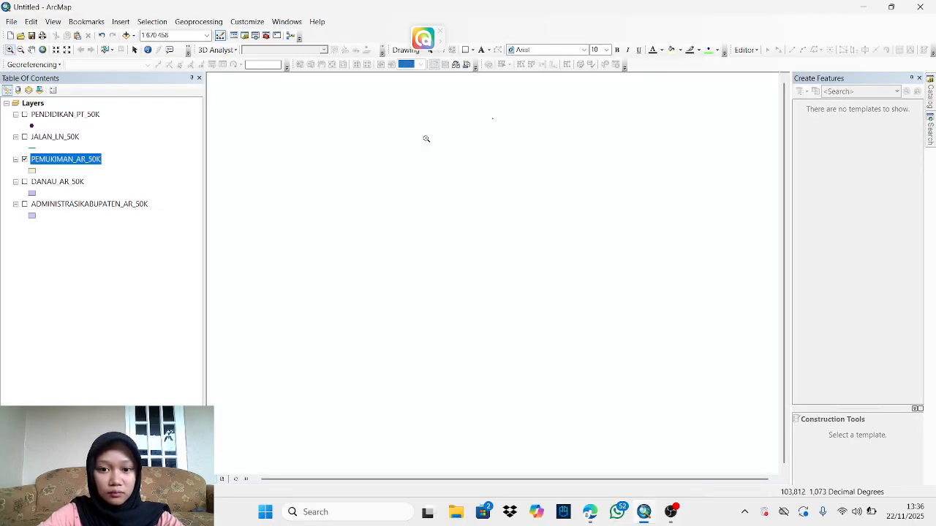
- Zoom in closely on the Baloi settlement polygon in the map to inspect its shape
scroll(489, 117, "down", 1)
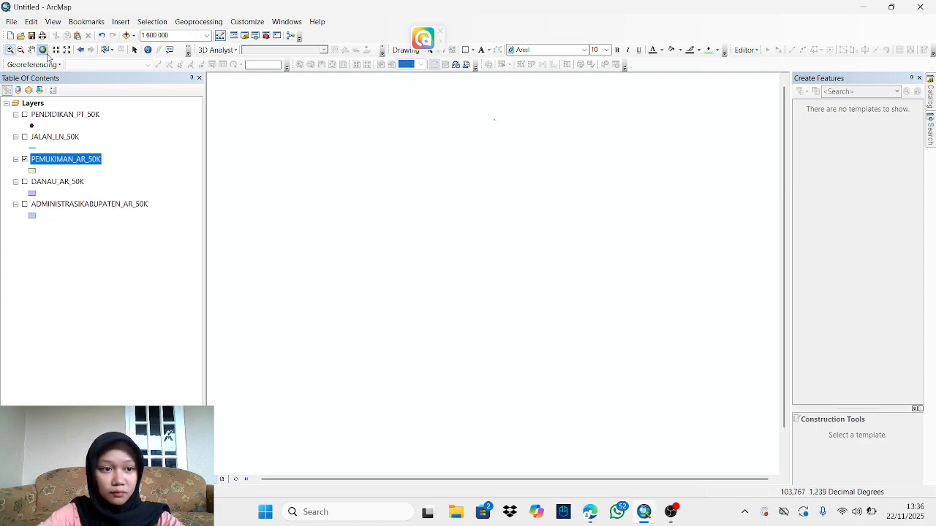
left_click(10, 49)
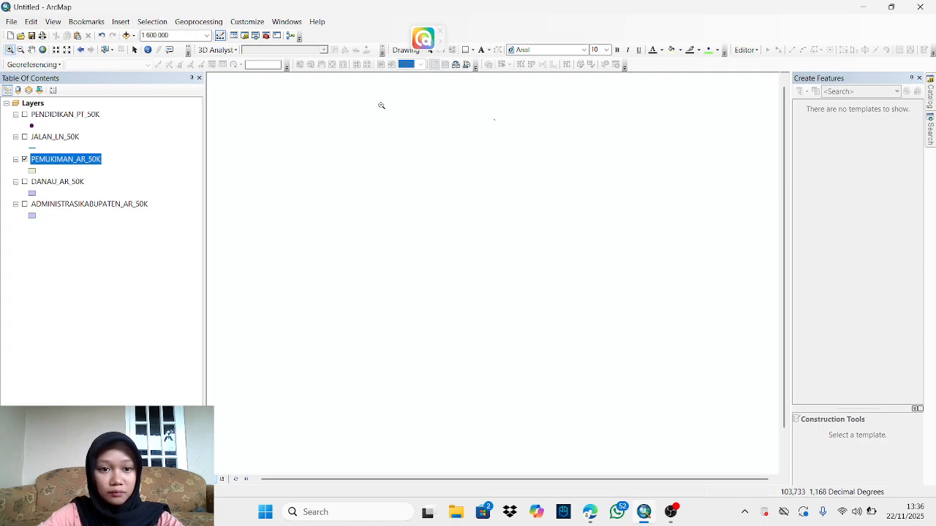
left_click_drag(483, 112, 518, 133)
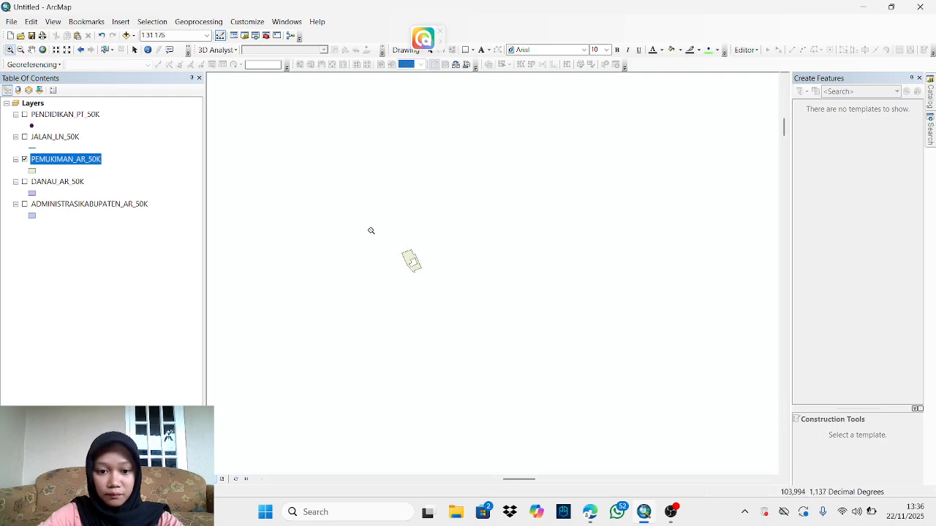
left_click_drag(370, 230, 451, 288)
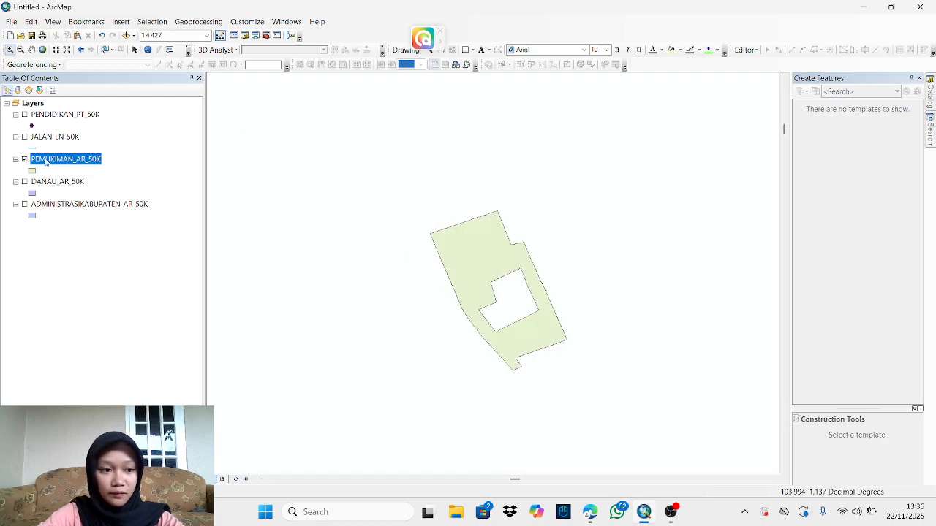
- Turn off the PEMUKIMAN_AR_50K layer and turn on DANAU_AR_50K
left_click(24, 159)
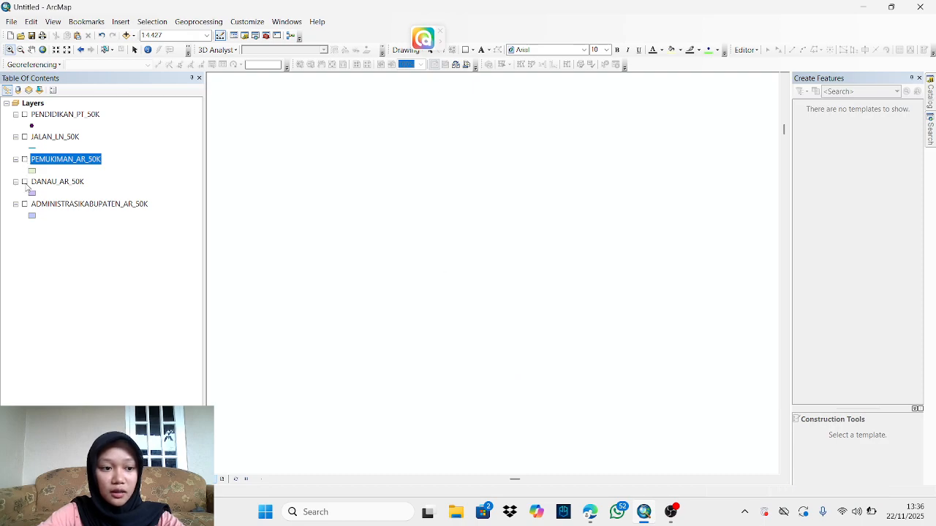
left_click(25, 182)
right_click(59, 182)
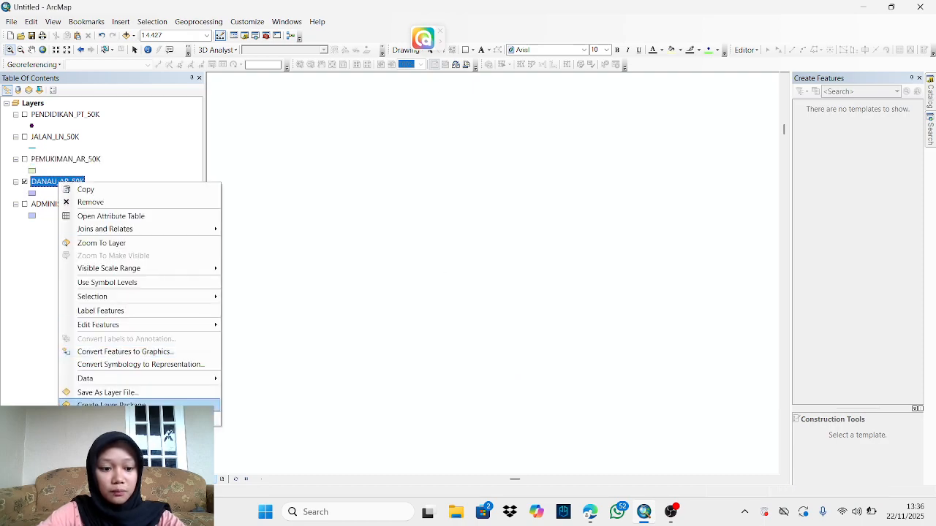
left_click(121, 419)
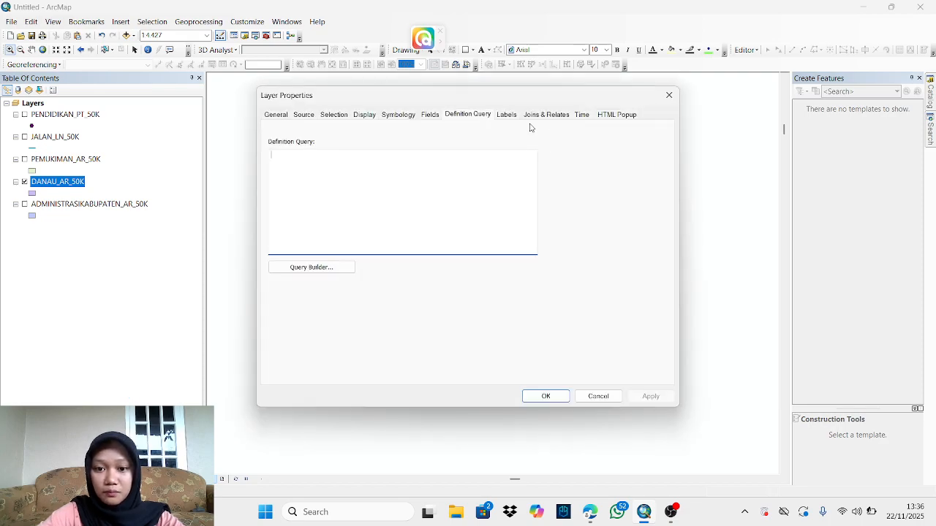
left_click(317, 267)
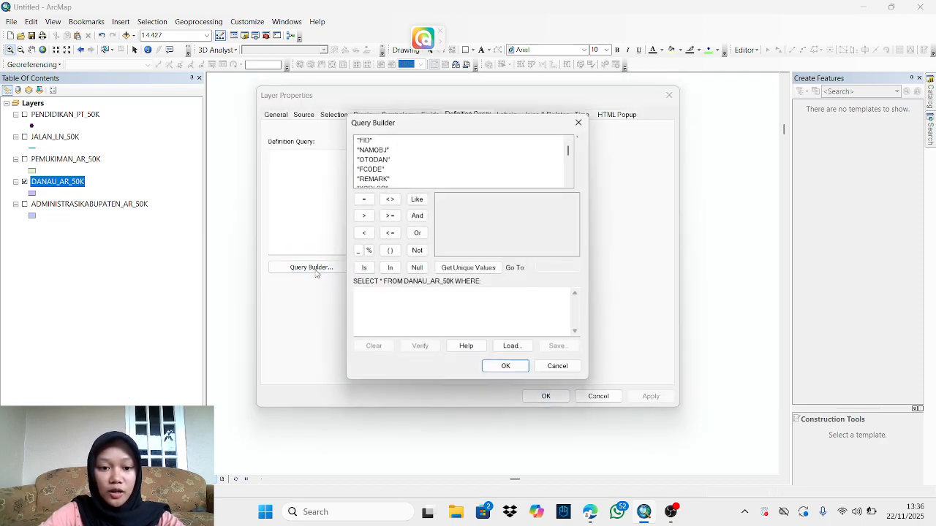
left_click(579, 121)
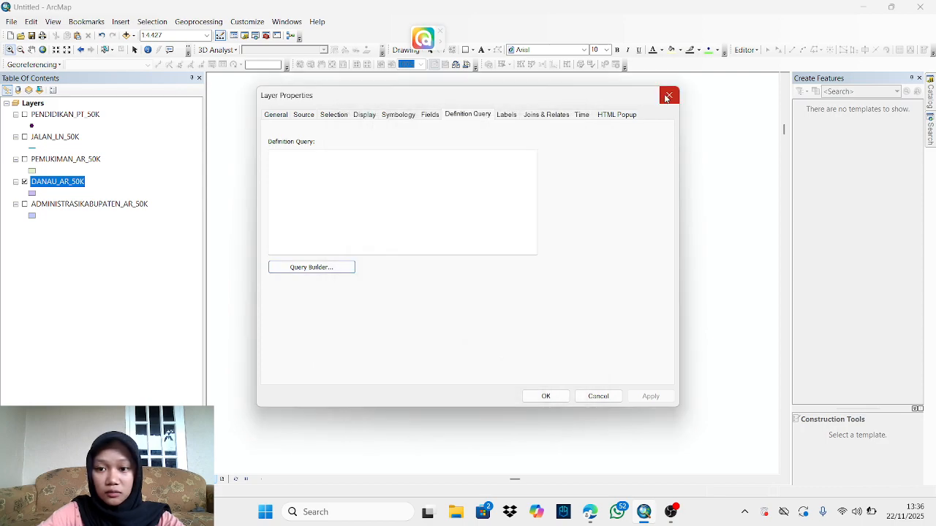
left_click(669, 95)
- Examine the attribute table of the DANAU_AR_50K layer, including its NAMOBJ field, and close it
right_click(73, 188)
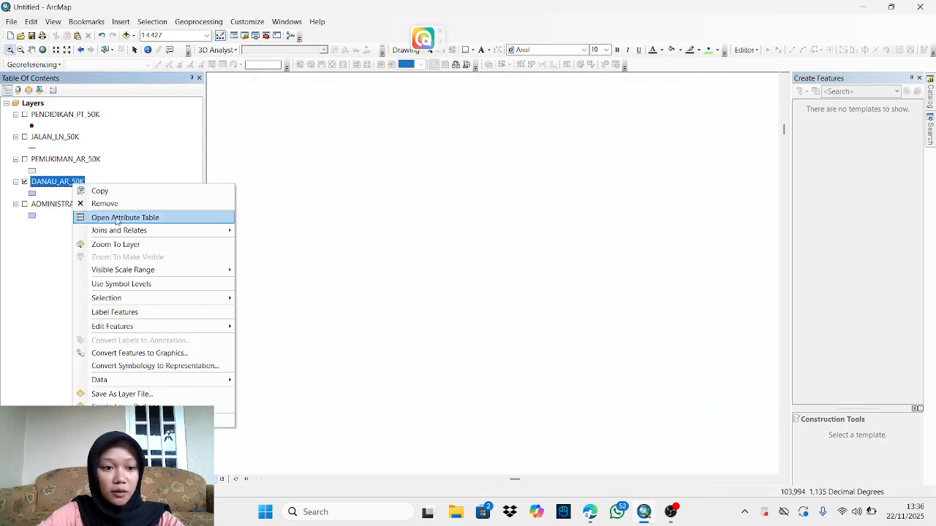
left_click(125, 218)
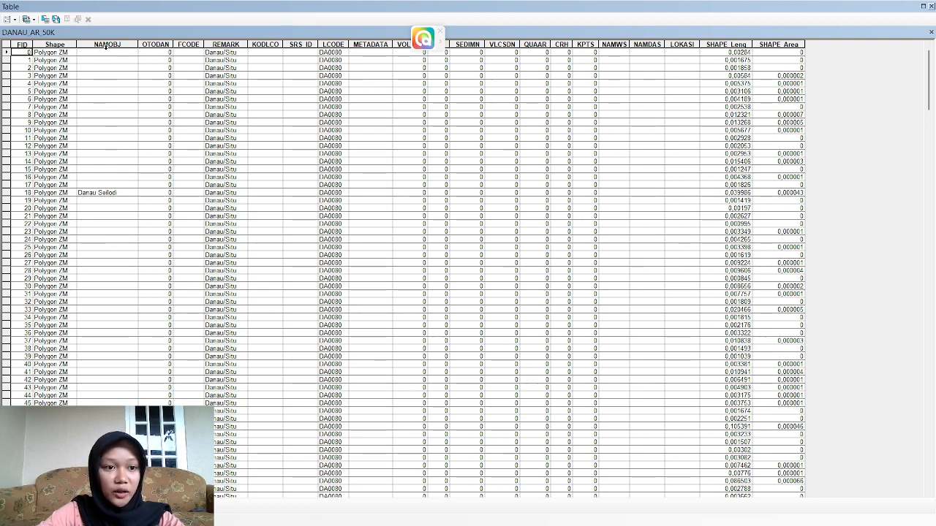
left_click(931, 7)
- Apply a definition query to the DANAU_AR_50K layer: "NAMOBJ" = 'Danau Nongsa'
right_click(73, 183)
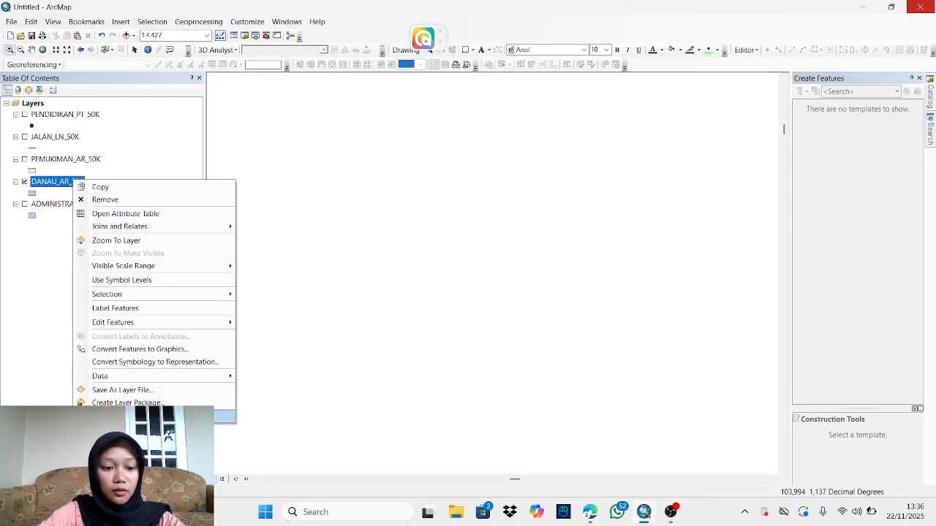
left_click(150, 417)
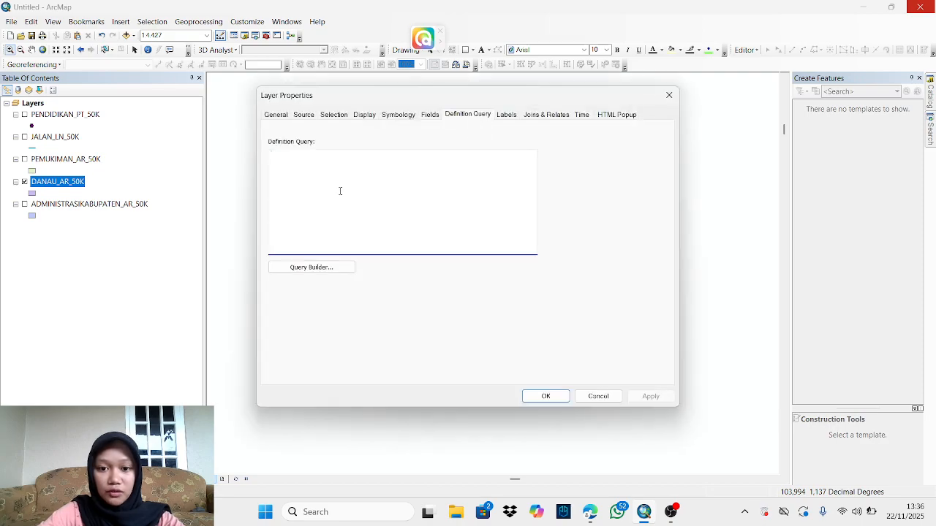
left_click(343, 268)
double_click(373, 150)
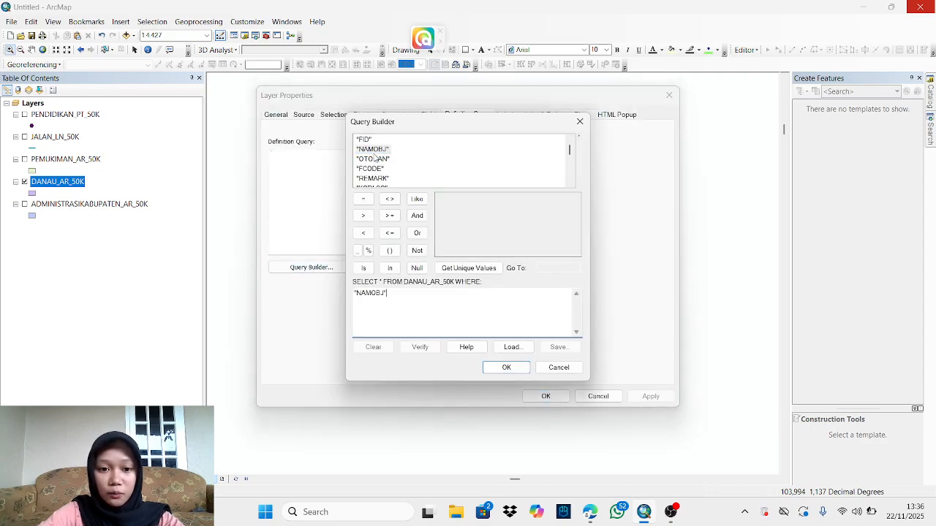
left_click(363, 199)
left_click(497, 270)
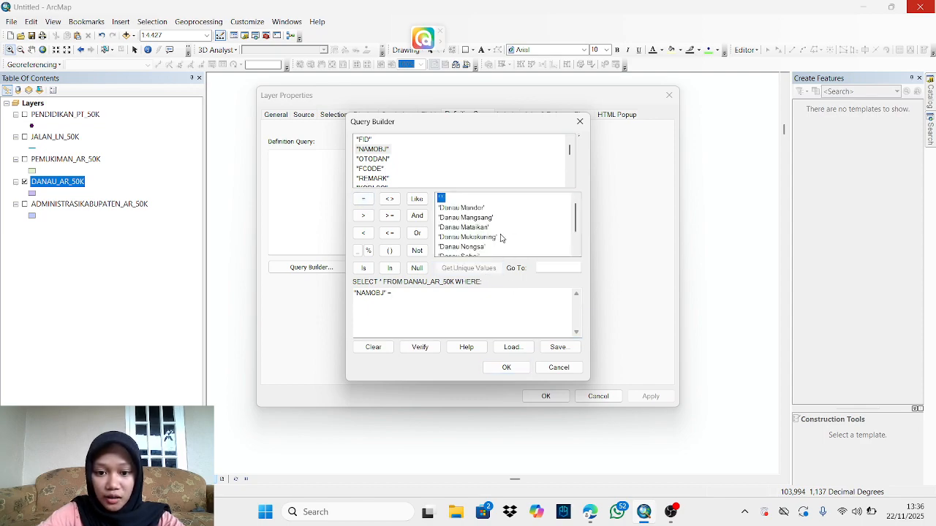
scroll(501, 238, "down", 1)
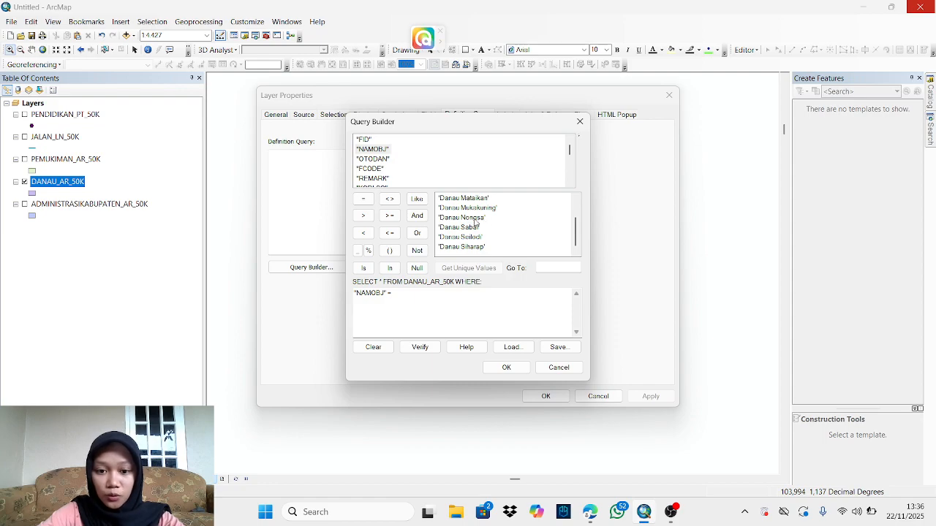
double_click(476, 218)
left_click(506, 368)
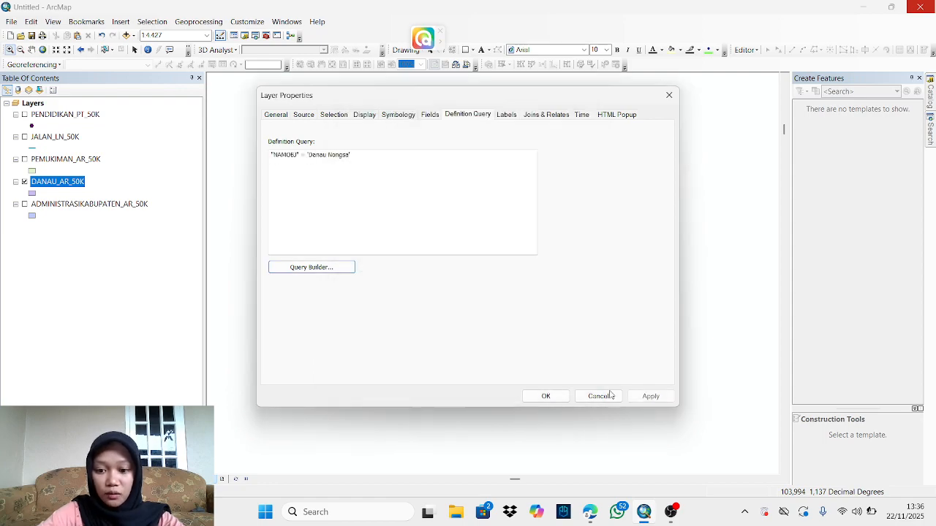
left_click(651, 396)
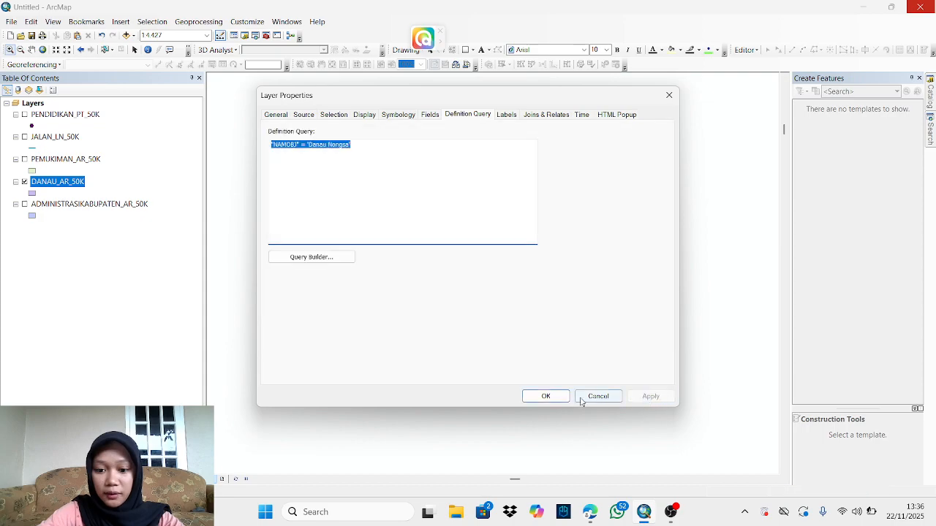
left_click(545, 396)
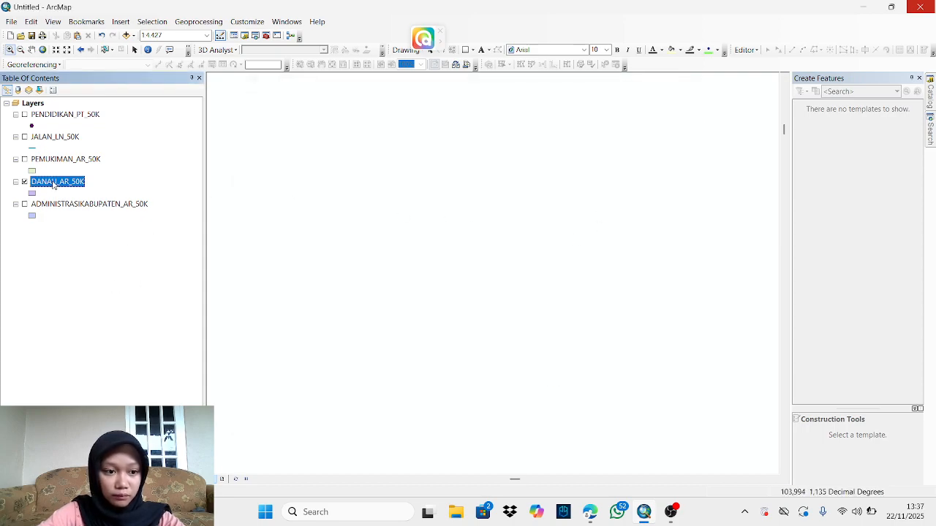
- Zoom the map to the DANAU_AR_50K layer, and check its filtered attribute table before closing it
right_click(53, 186)
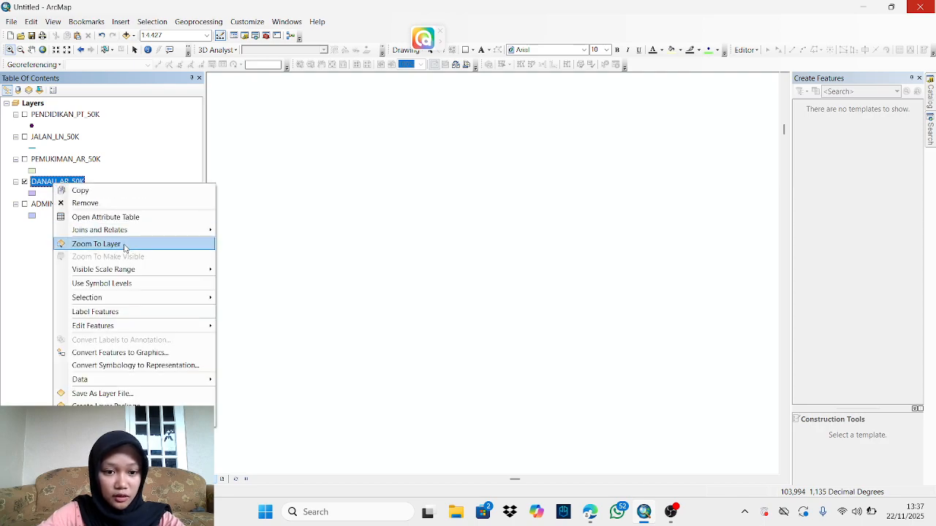
left_click(96, 243)
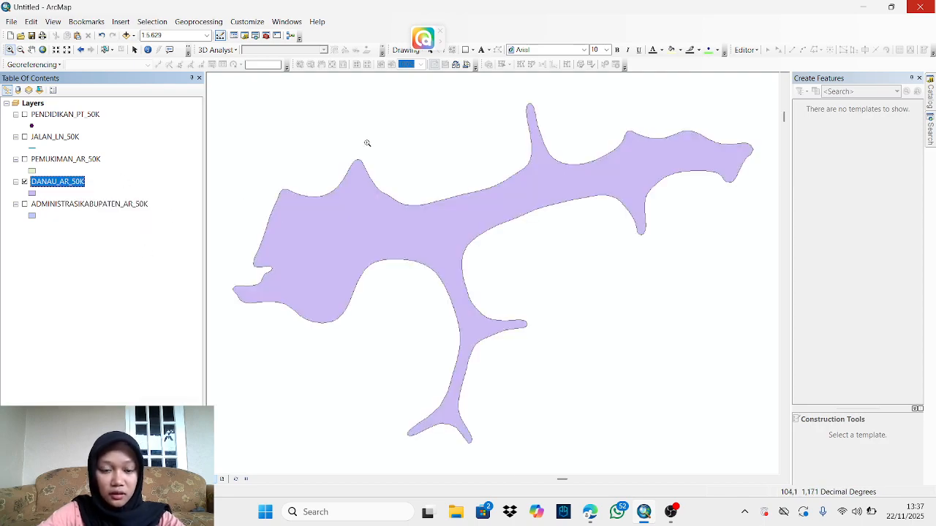
right_click(65, 183)
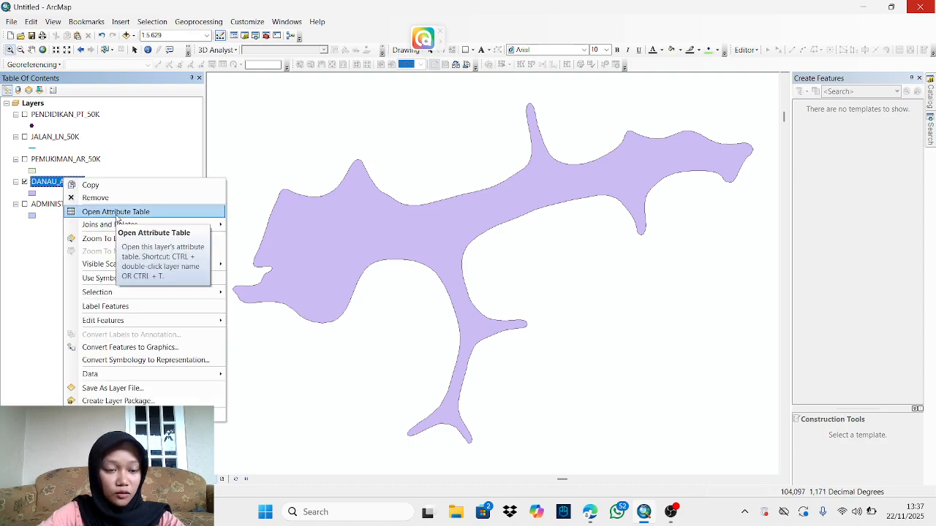
left_click(116, 212)
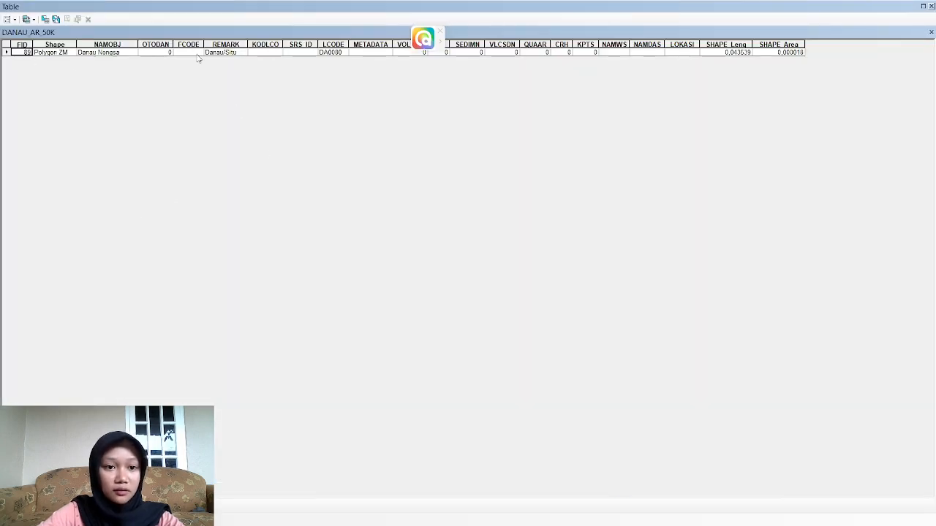
left_click(931, 6)
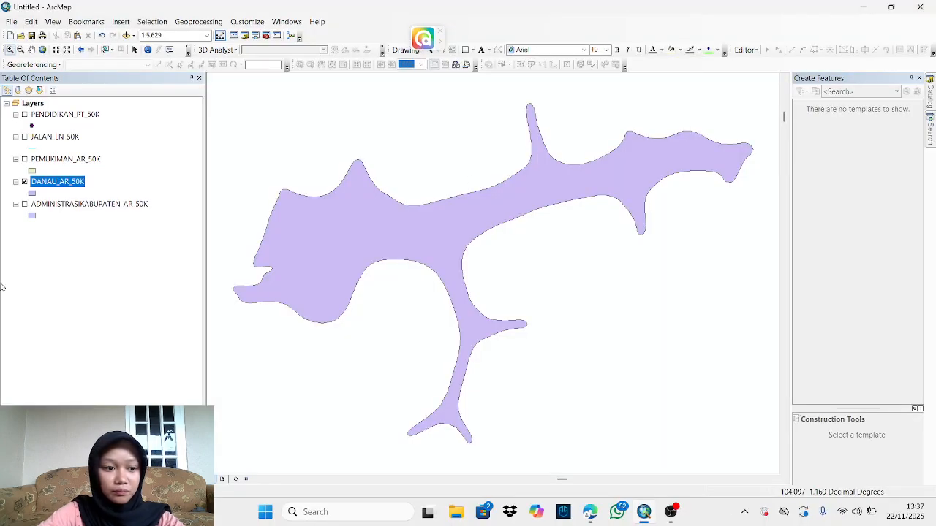
- Show ADMINISTRASIKABUPATEN_AR_50K instead of DANAU_AR_50K, and examine its attribute table, including the NAMOBJ field, before closing it
left_click(24, 182)
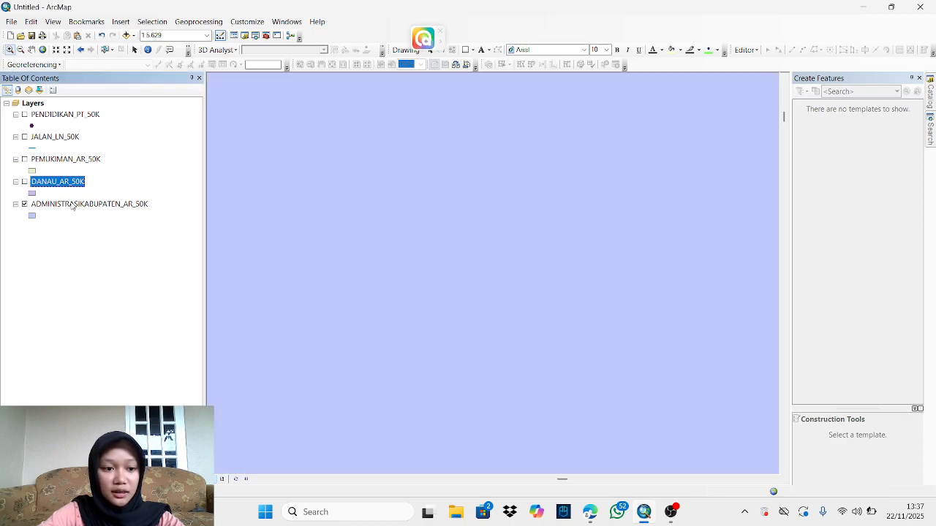
right_click(71, 205)
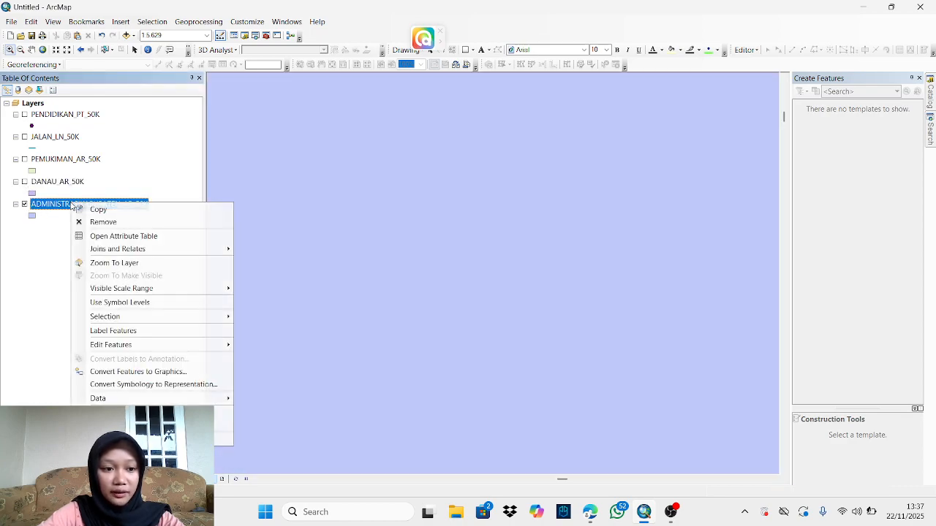
left_click(127, 237)
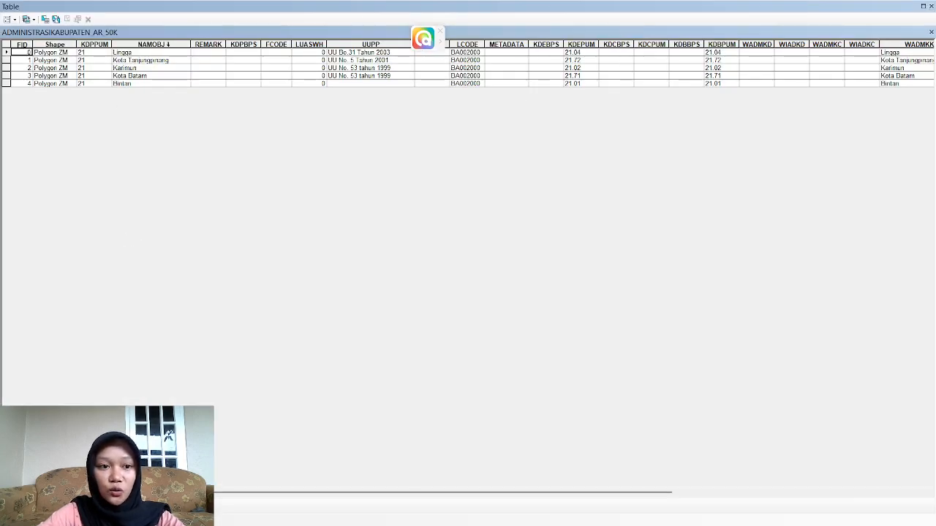
left_click(931, 7)
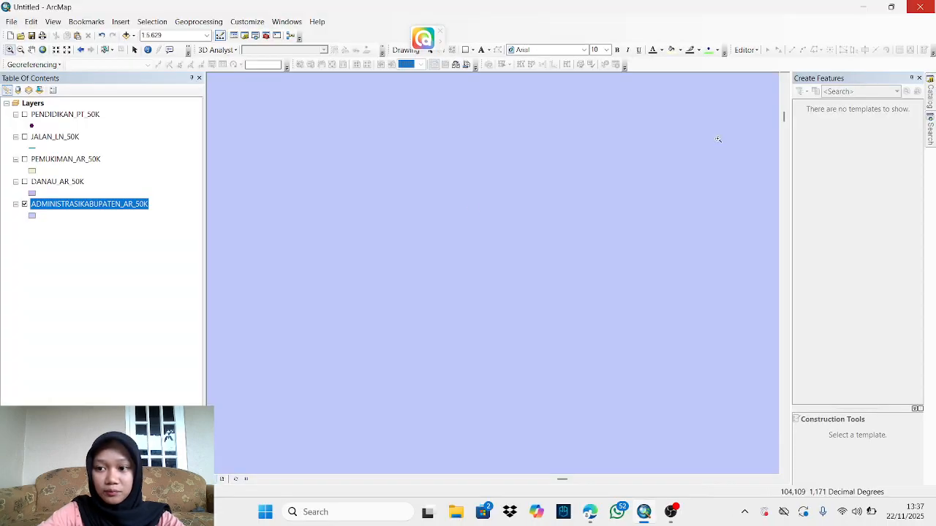
- Open the Query Builder for the definition query of the ADMINISTRASIKABUPATEN_AR_50K layer
right_click(73, 209)
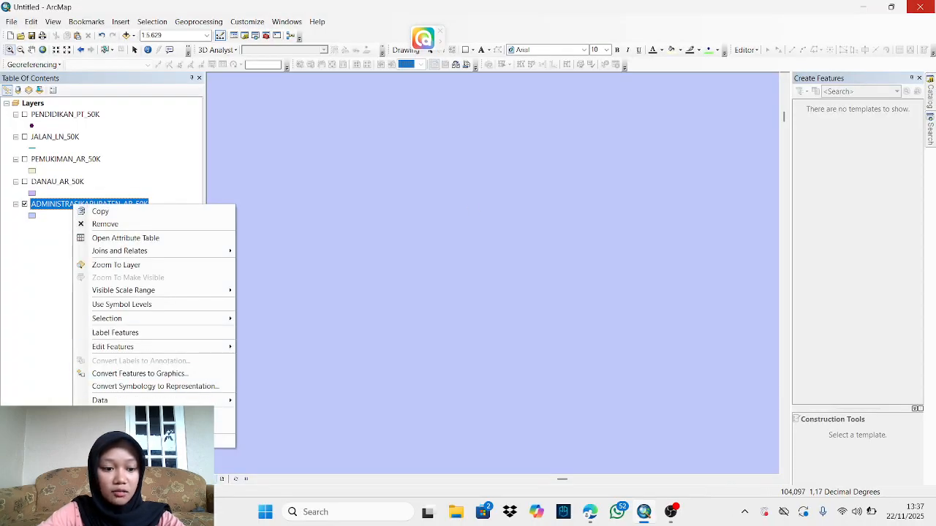
left_click(224, 441)
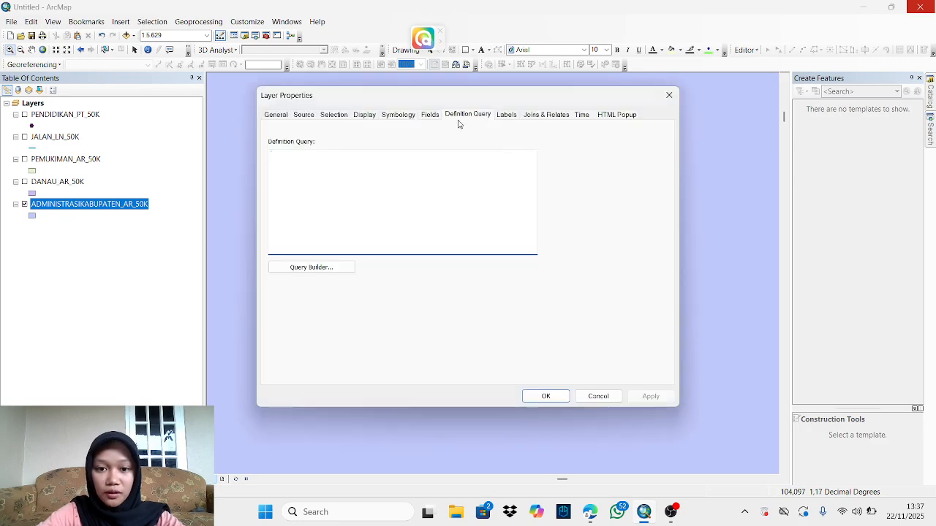
left_click(312, 272)
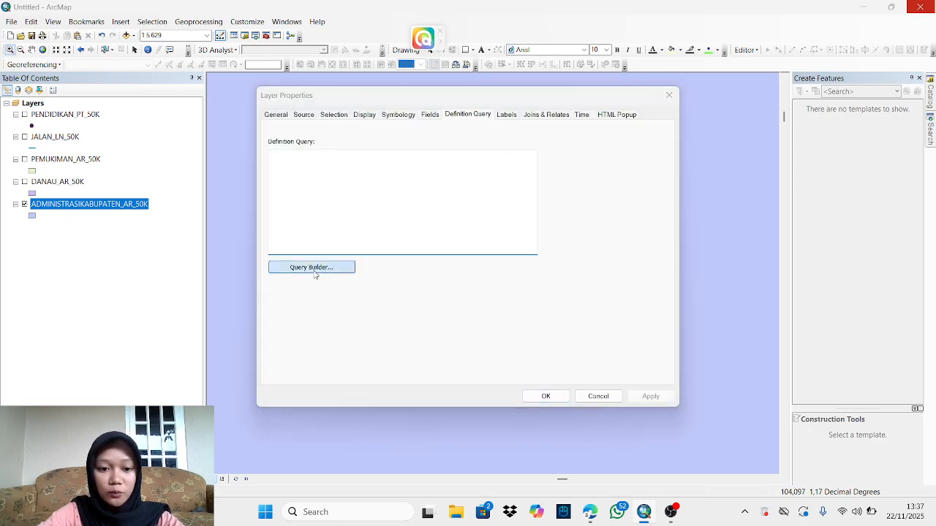
double_click(381, 150)
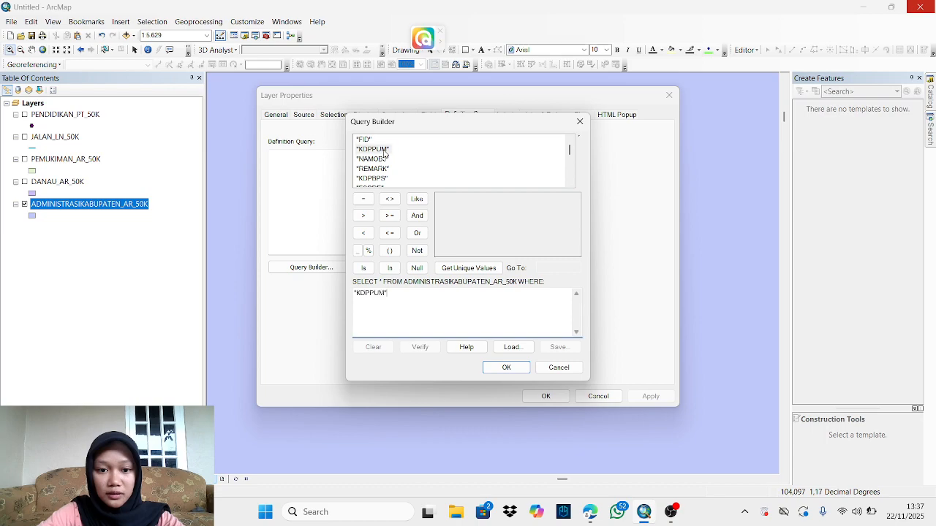
double_click(386, 160)
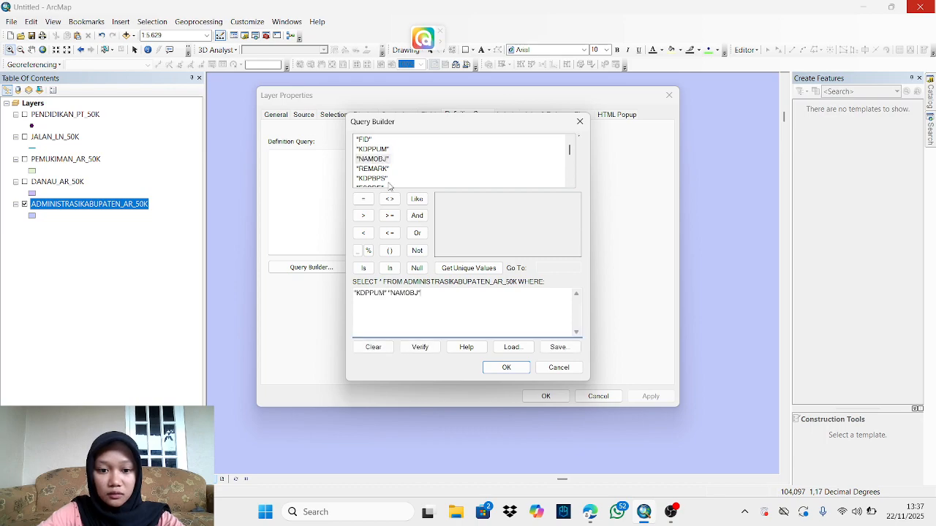
double_click(357, 301)
key("Delete")
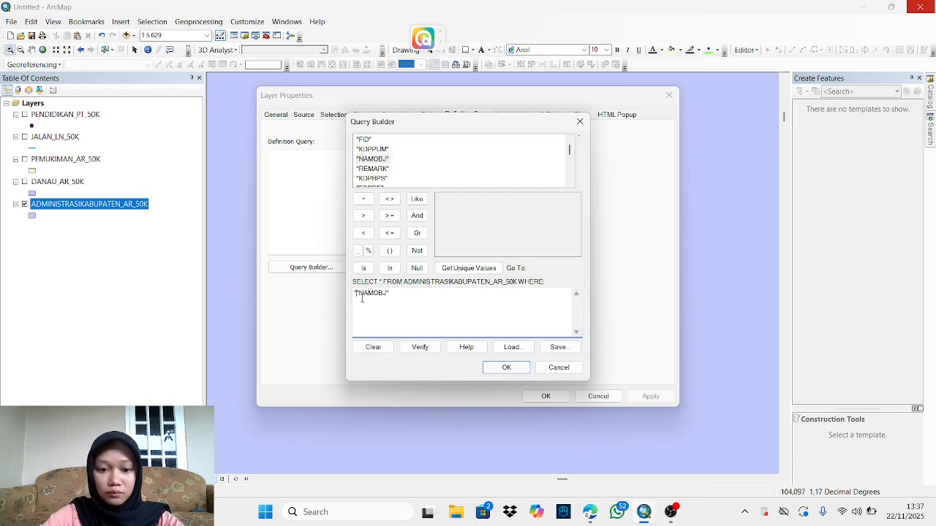
key("BackSpace")
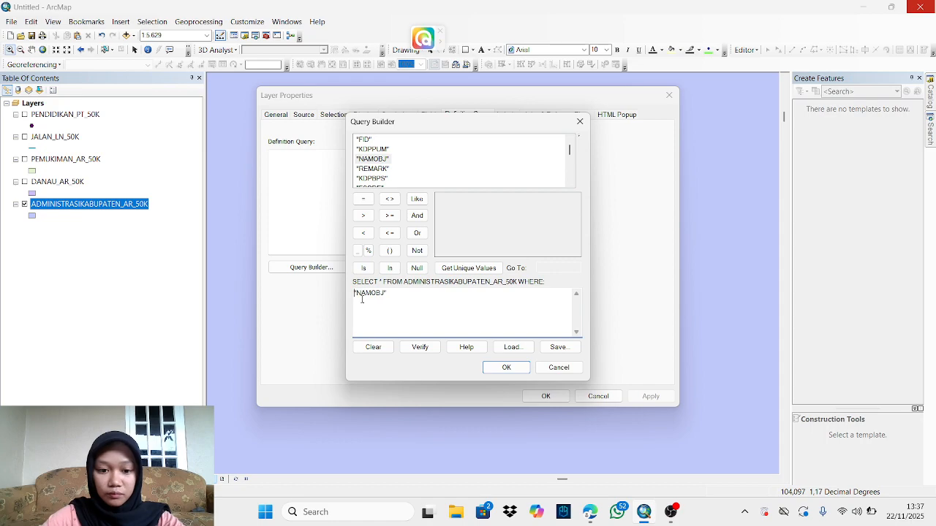
left_click(363, 199)
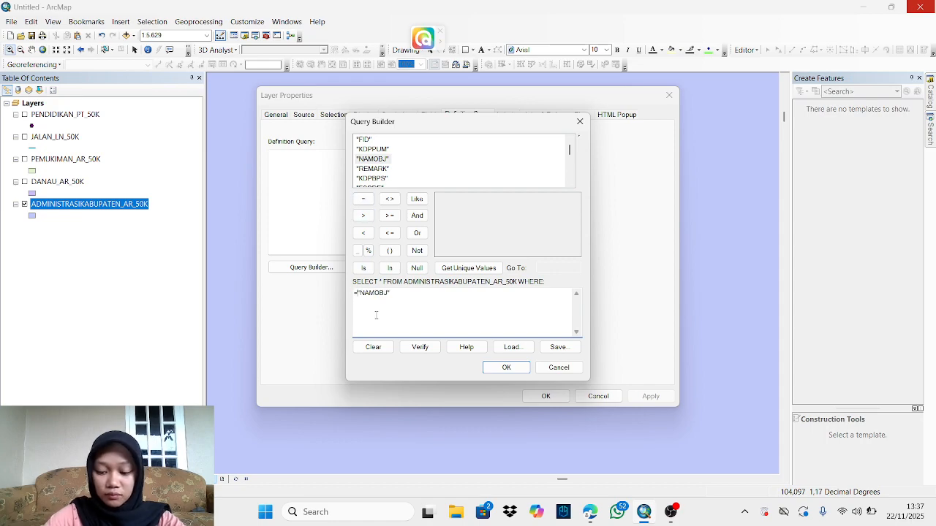
key("BackSpace")
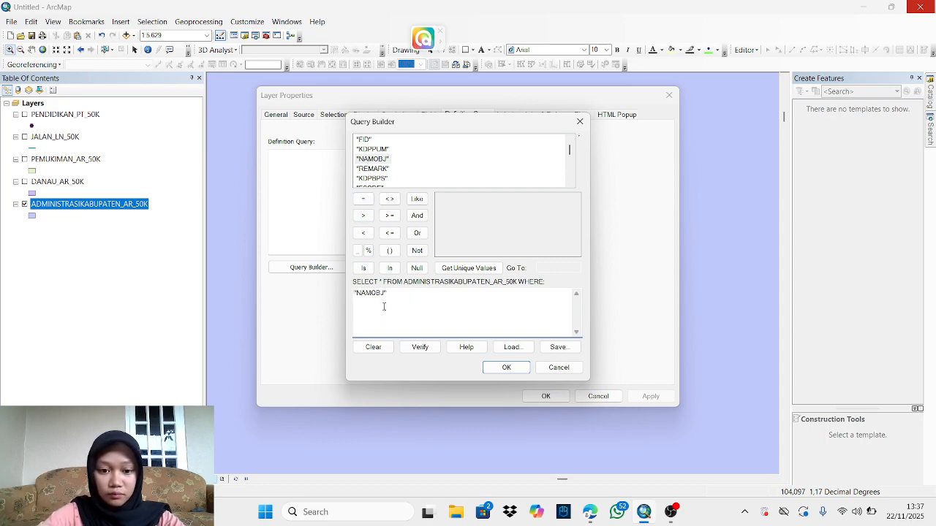
left_click_drag(403, 295, 357, 299)
key("BackSpace")
key("BackSpace")
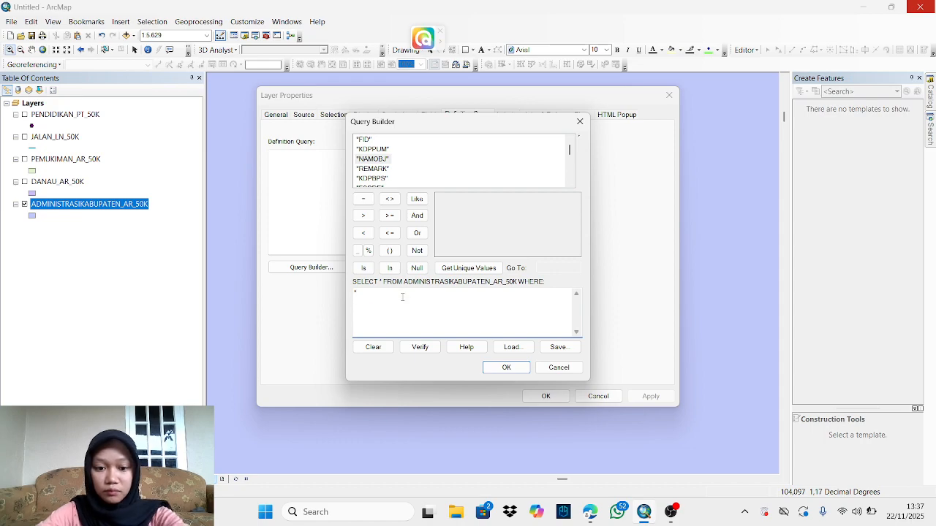
- Build the query "NAMOBJ" = 'Kota Batam' and apply it to the ADMINISTRASIKABUPATEN_AR_50K layer
double_click(381, 159)
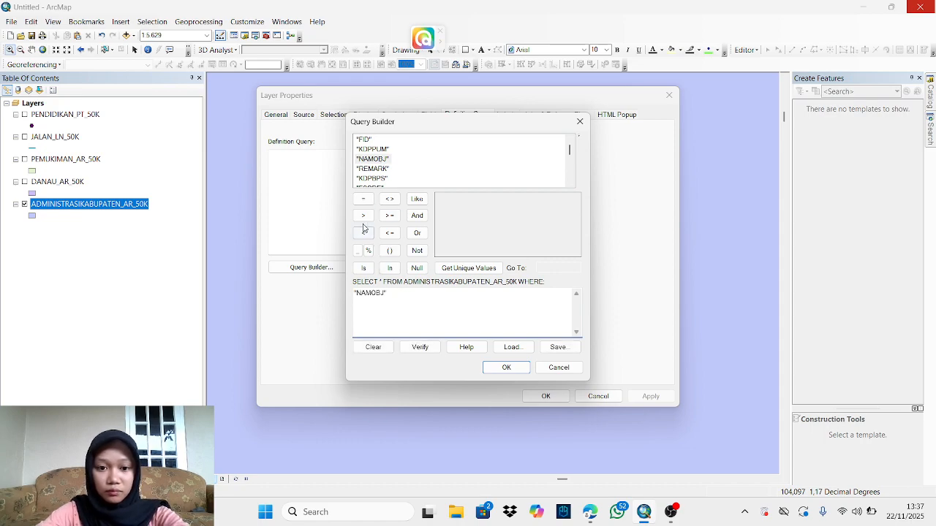
left_click(364, 199)
left_click(468, 268)
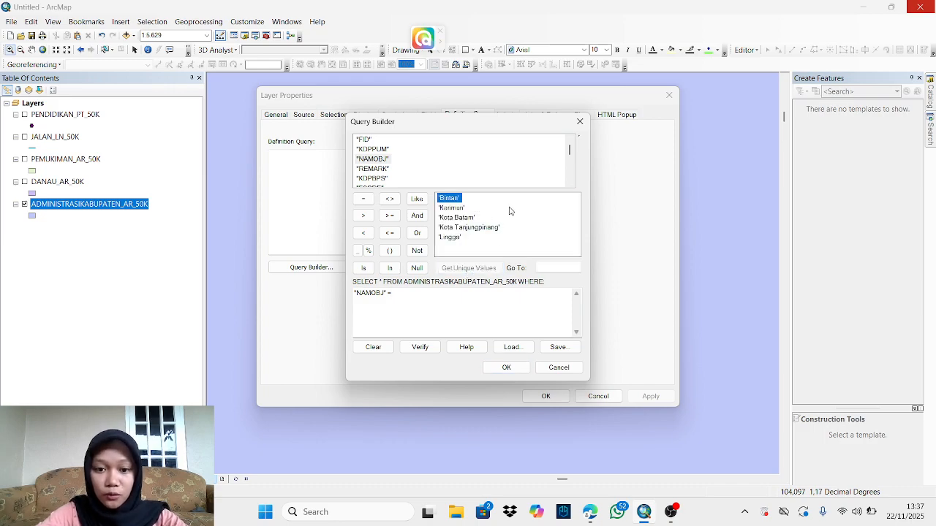
left_click(458, 218)
double_click(458, 218)
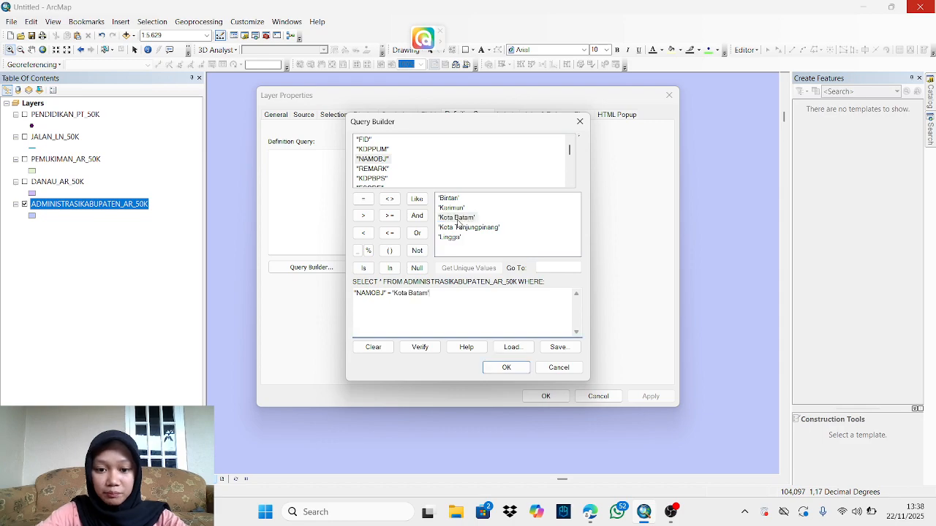
left_click(506, 367)
left_click(655, 398)
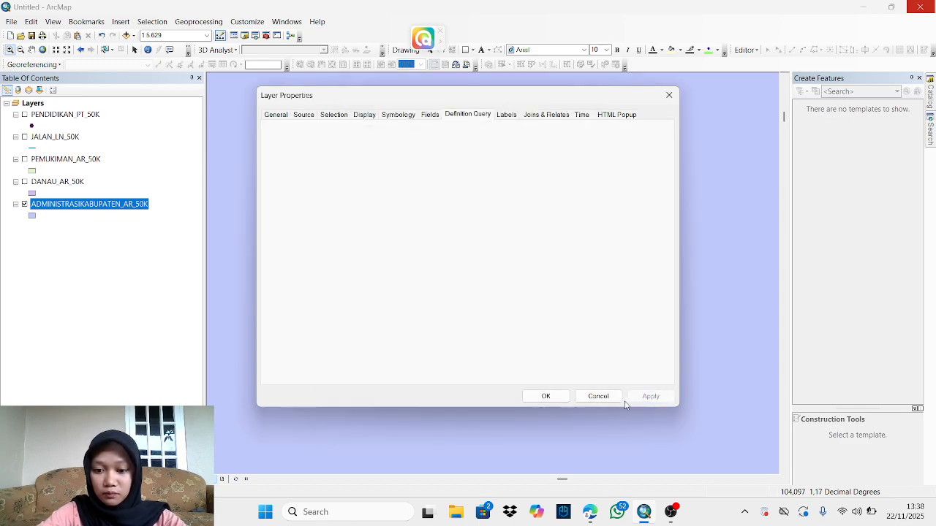
left_click(542, 397)
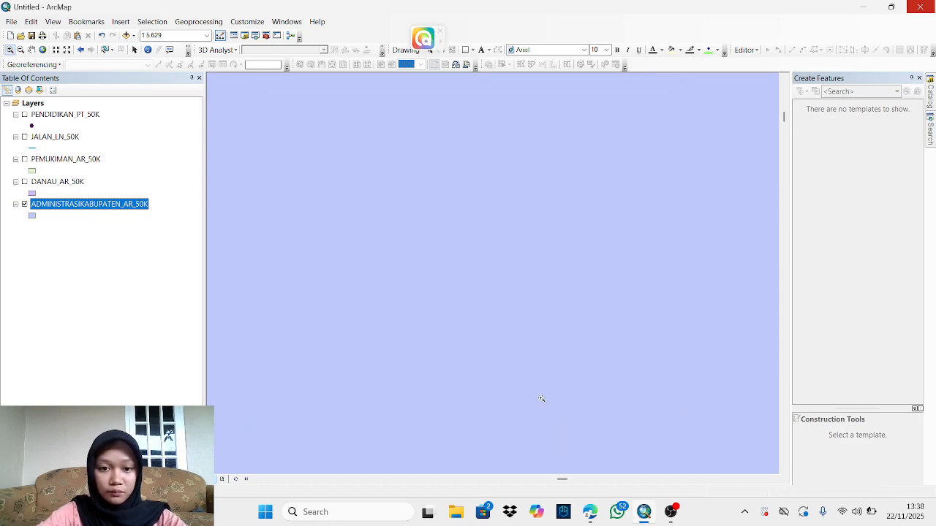
- Check the filtered ADMINISTRASIKABUPATEN_AR_50K attribute table, close it, and zoom the map to that layer
right_click(101, 208)
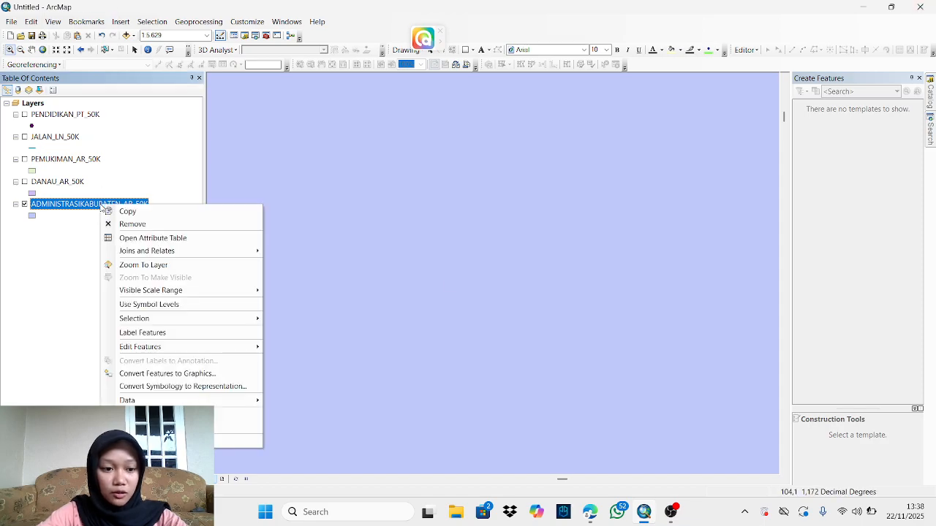
left_click(159, 240)
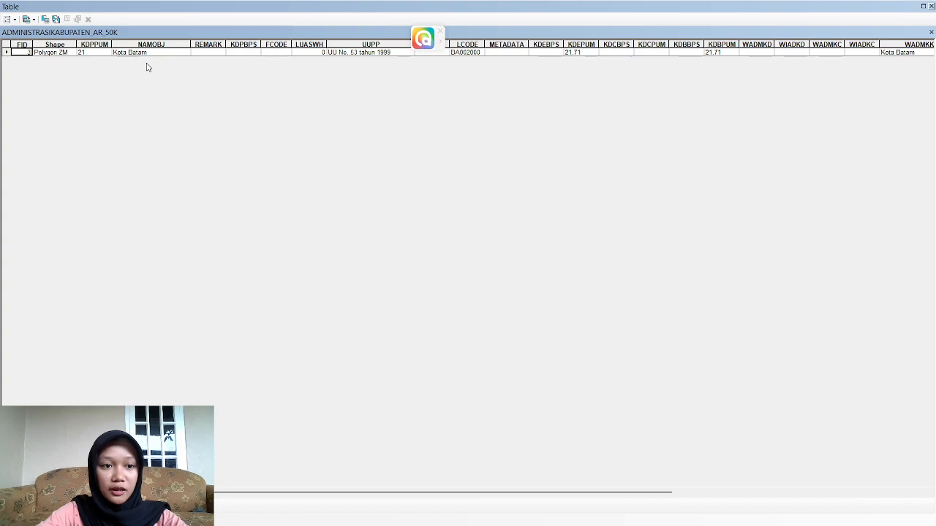
left_click(932, 6)
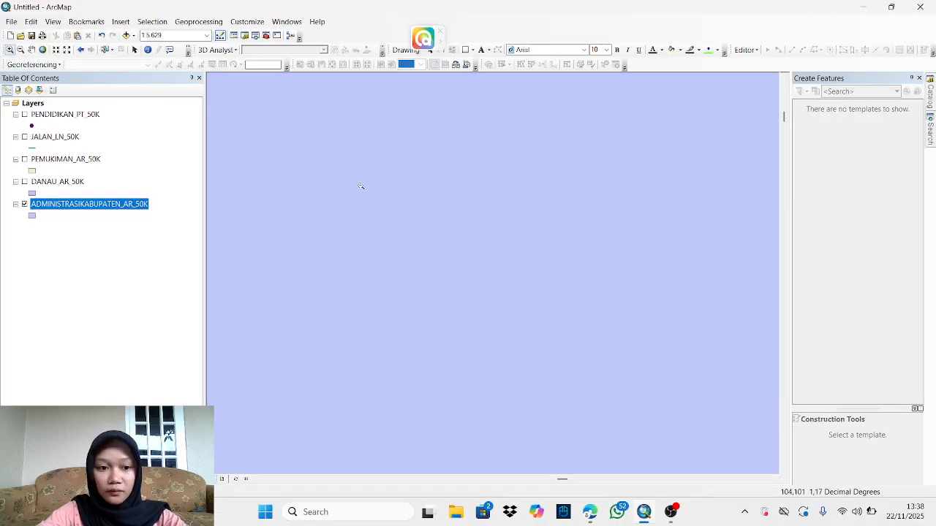
right_click(66, 207)
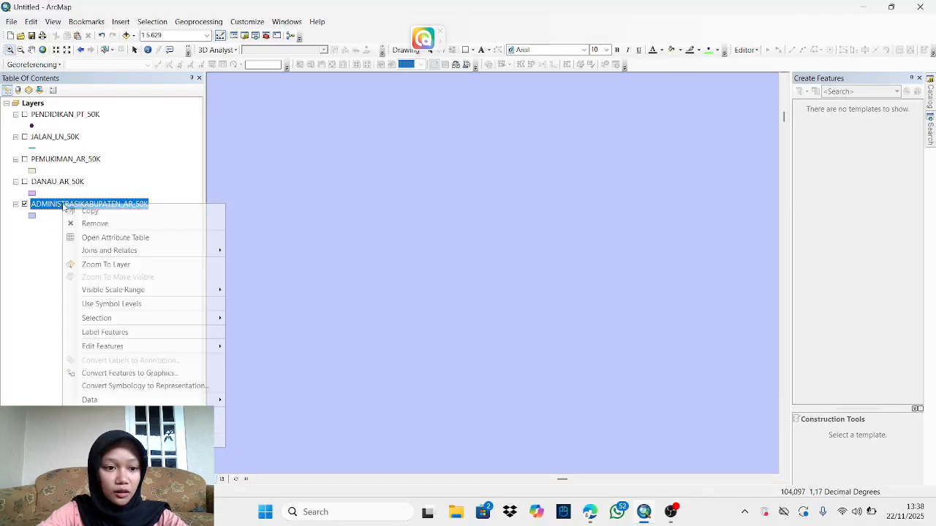
left_click(133, 266)
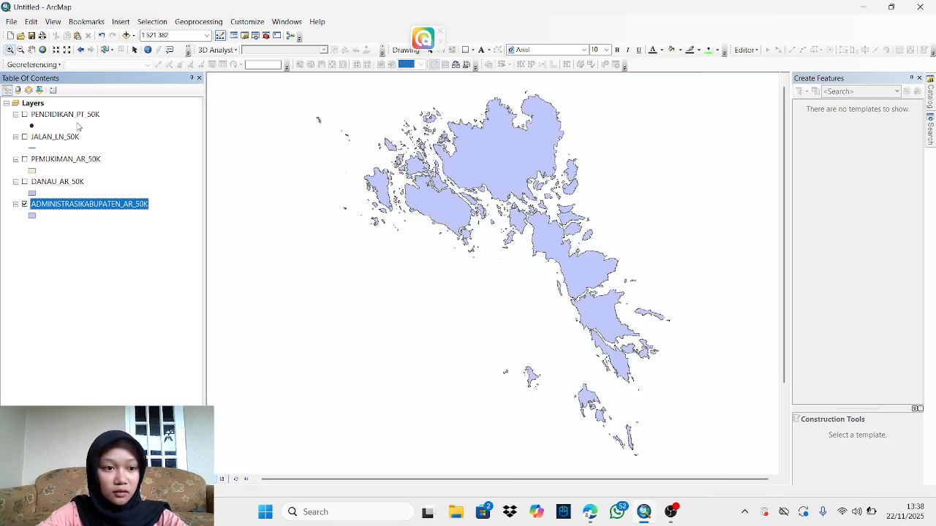
- Turn on the PENDIDIKAN_PT_50K, JALAN_LN_50K, PEMUKIMAN_AR_50K and DANAU_AR_50K layers so they display together with the administrative area
left_click(24, 114)
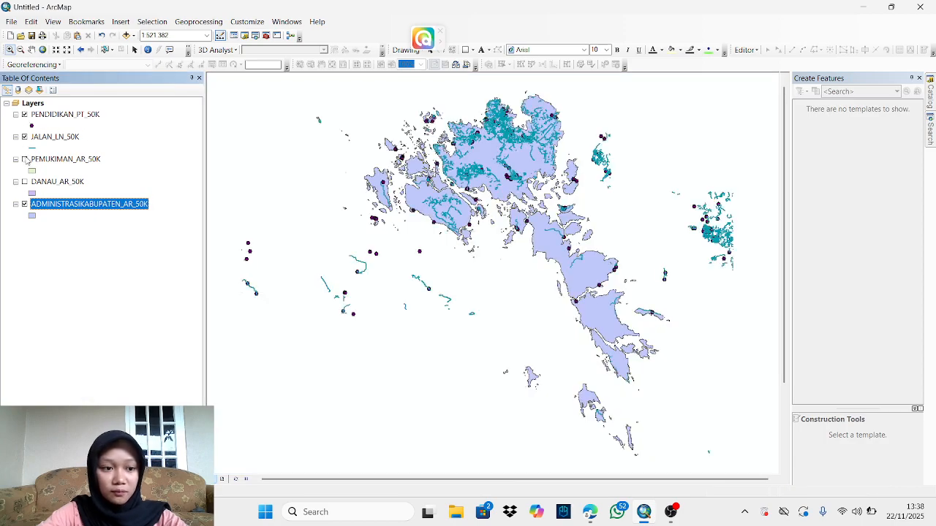
left_click(24, 159)
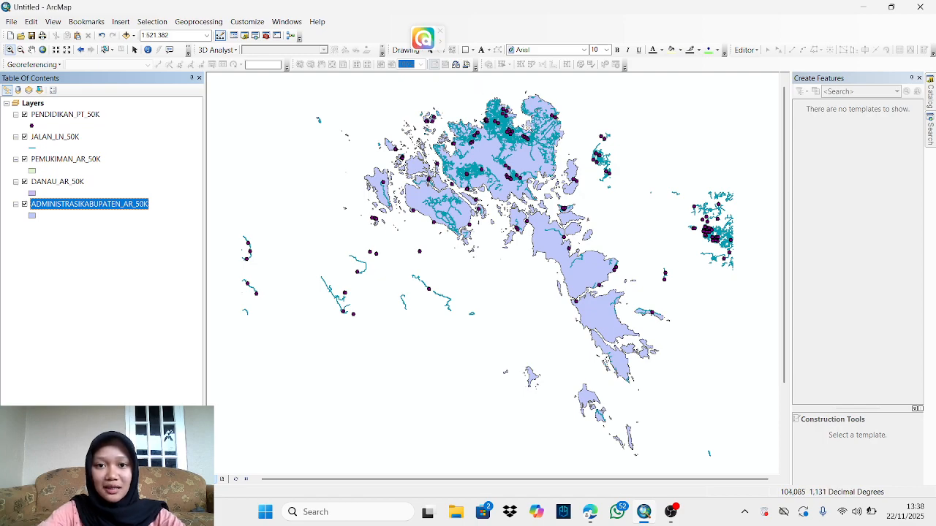
left_click(669, 512)
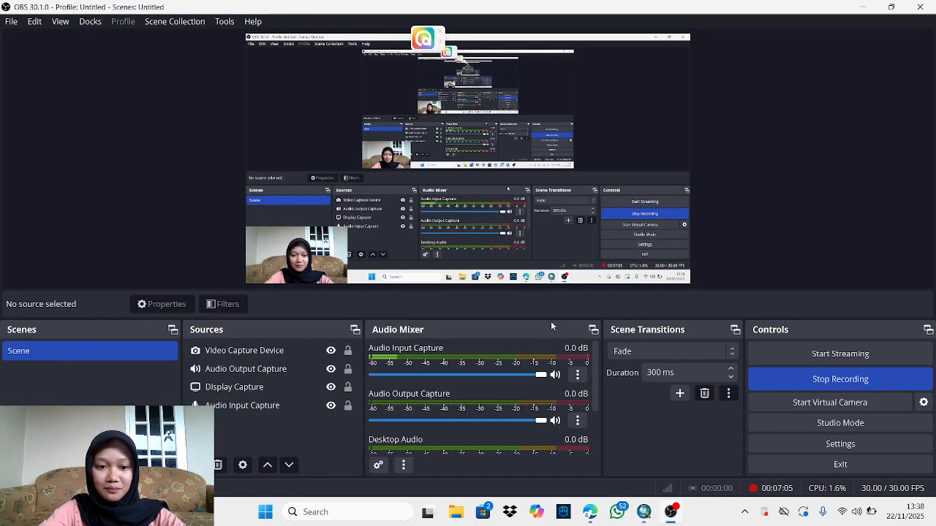